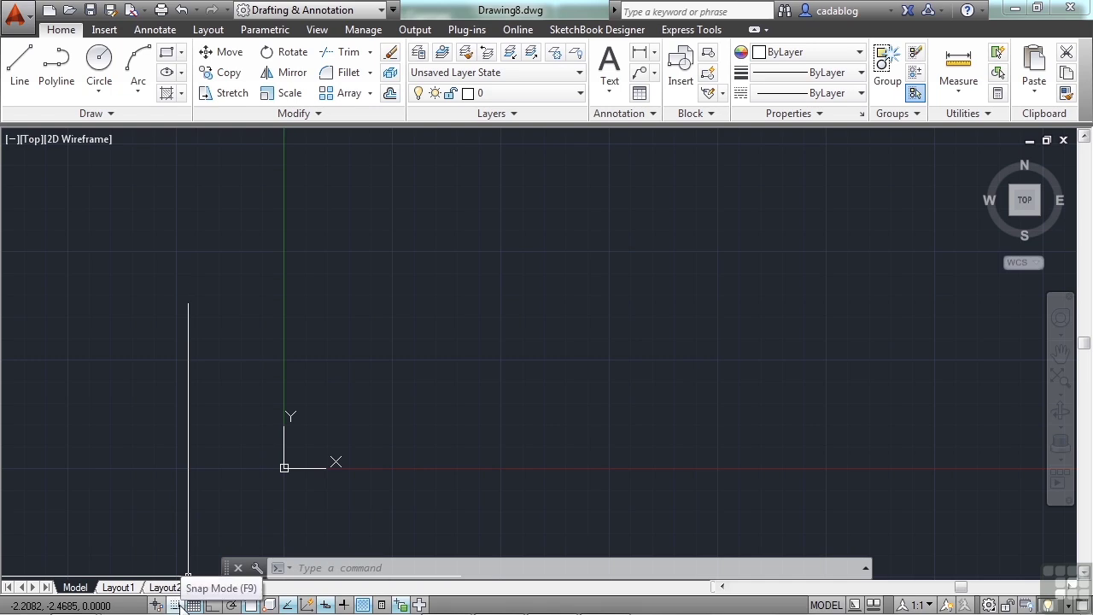
# Step: Turn on snap mode, then switch it off and back on once
pyautogui.click(176, 604)
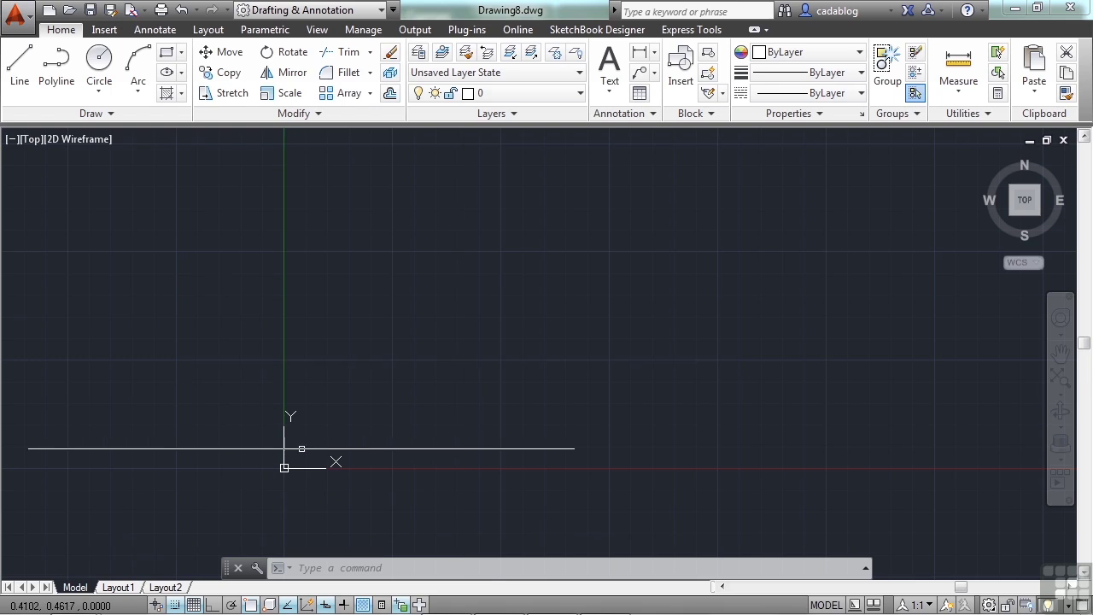
pyautogui.click(177, 604)
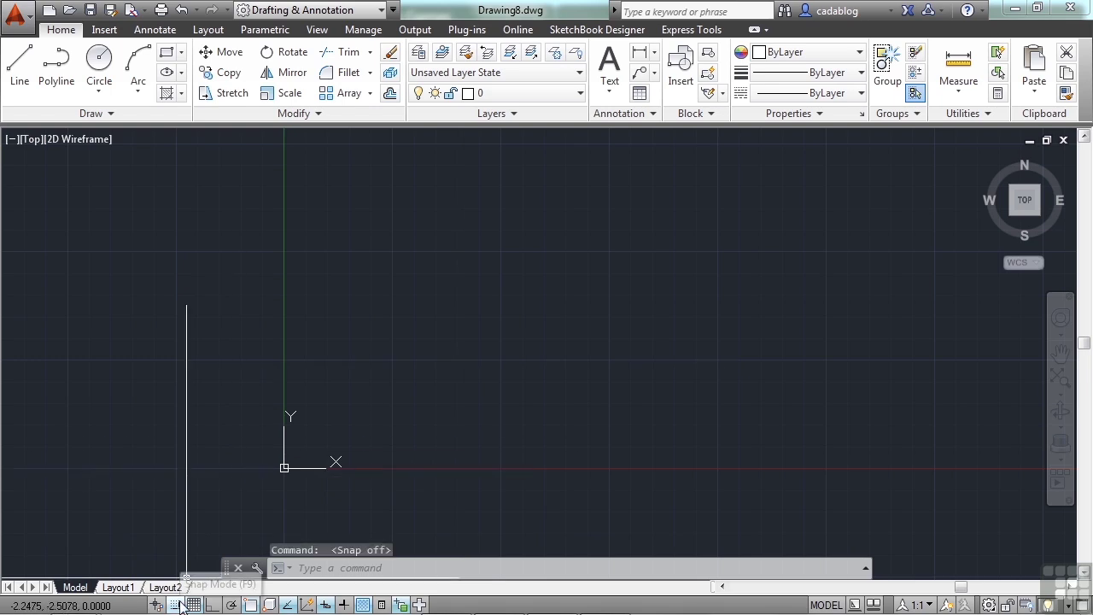
pyautogui.click(177, 604)
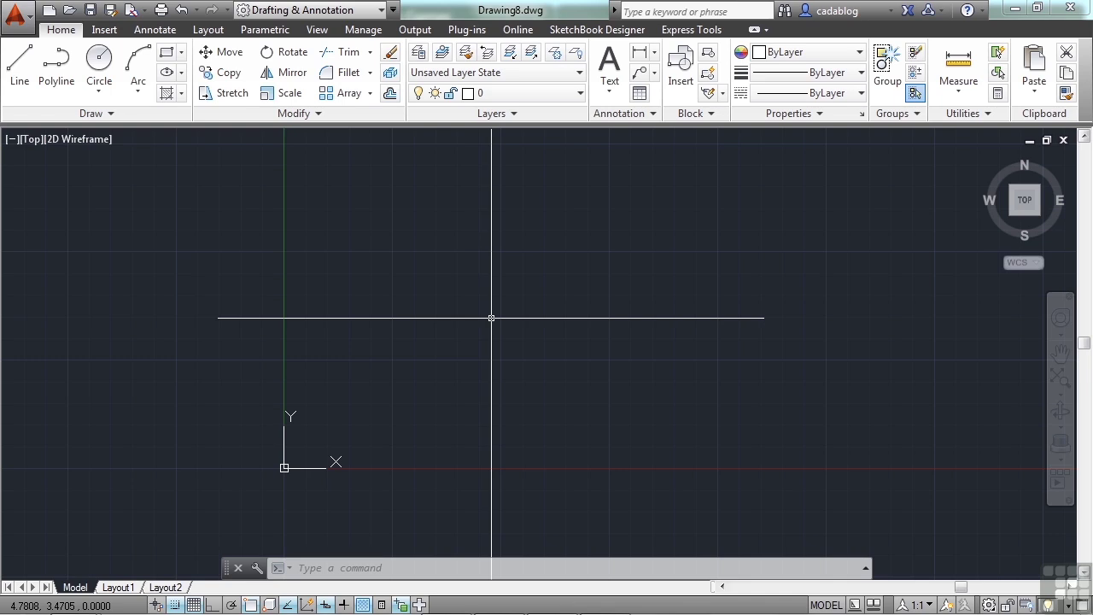
# Step: Switch the drawing grid display off and back on twice
pyautogui.press('F7')
pyautogui.press('F7')
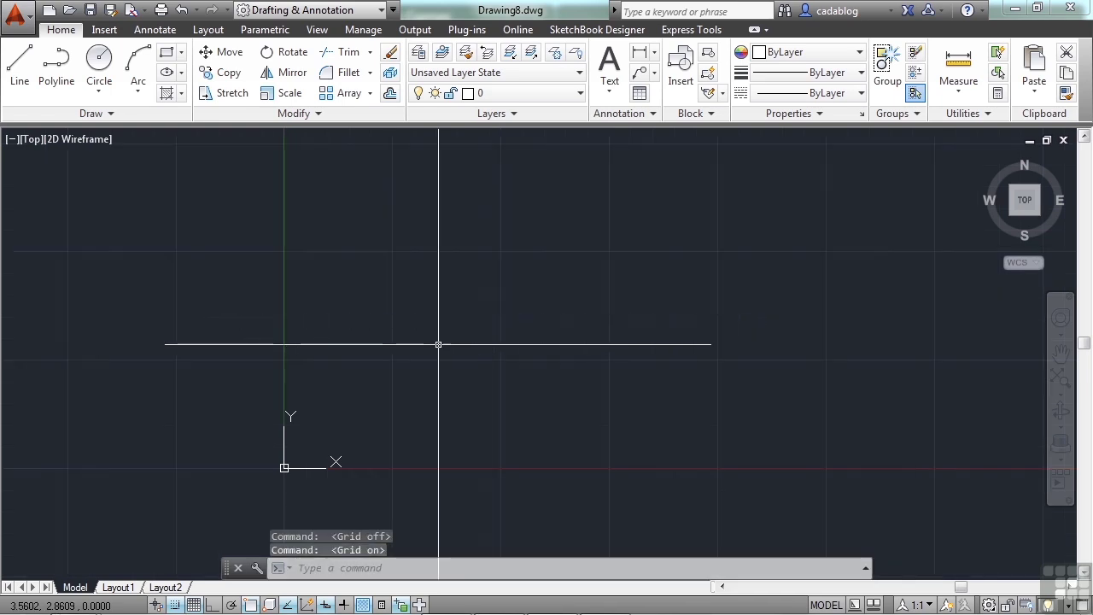
pyautogui.click(196, 605)
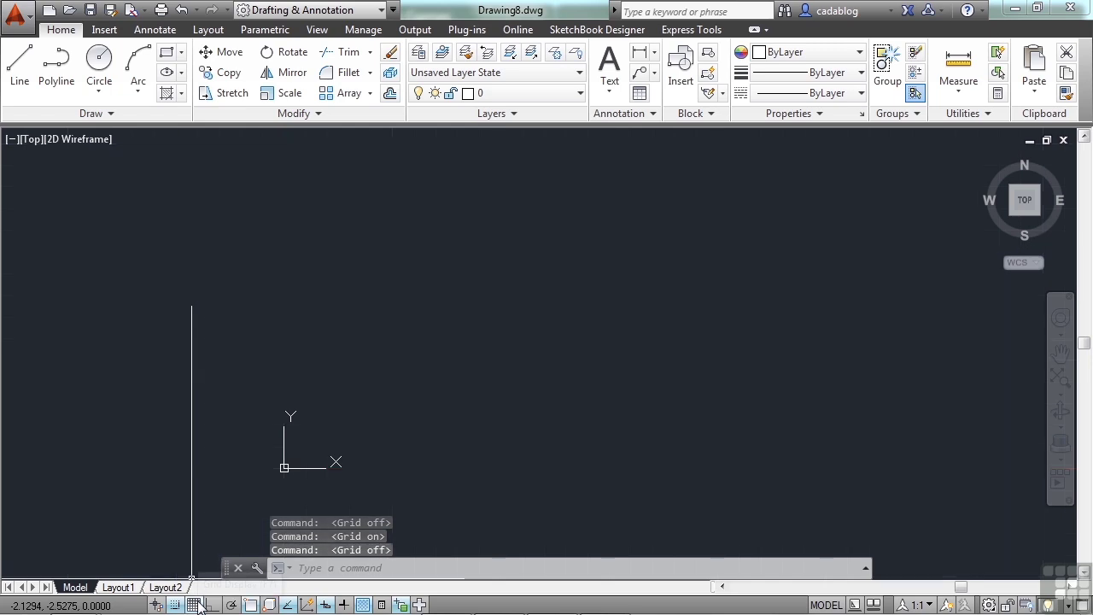
pyautogui.click(195, 605)
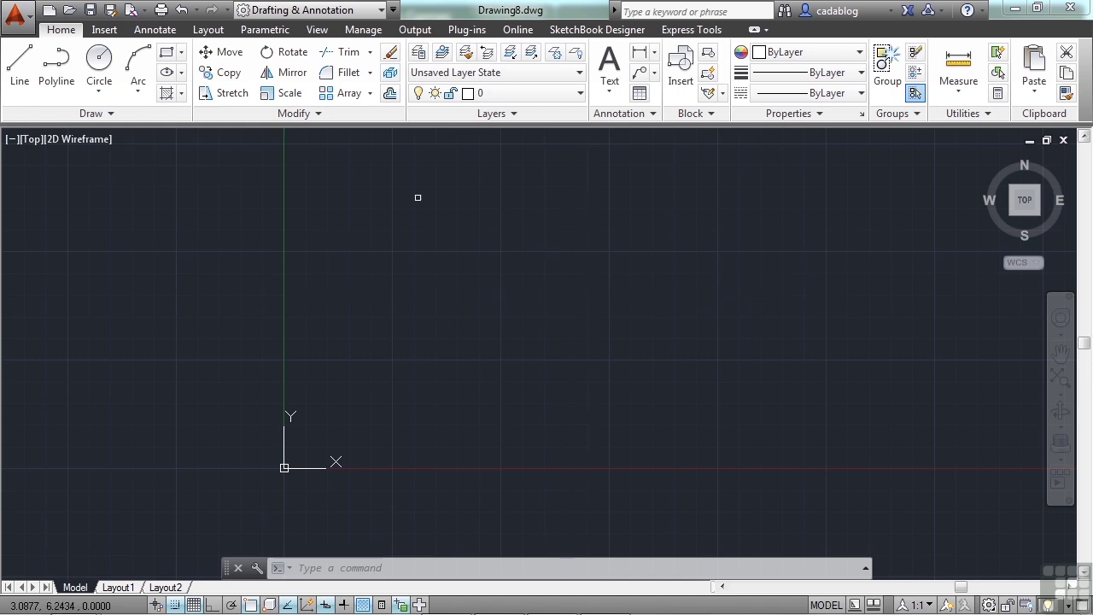
# Step: Regenerate the whole model with REGENALL to refresh the grid display at different magnifications
pyautogui.moveTo(549, 298)
pyautogui.mouseDown(button='middle')
pyautogui.moveTo(488, 291)
pyautogui.moveTo(442, 328)
pyautogui.moveTo(505, 316)
pyautogui.moveTo(475, 307)
pyautogui.mouseUp(button='middle')
pyautogui.scroll(-1, 475, 315)
pyautogui.scroll(12, 475, 316)
pyautogui.scroll(-2, 650, 317)
pyautogui.write('rea')
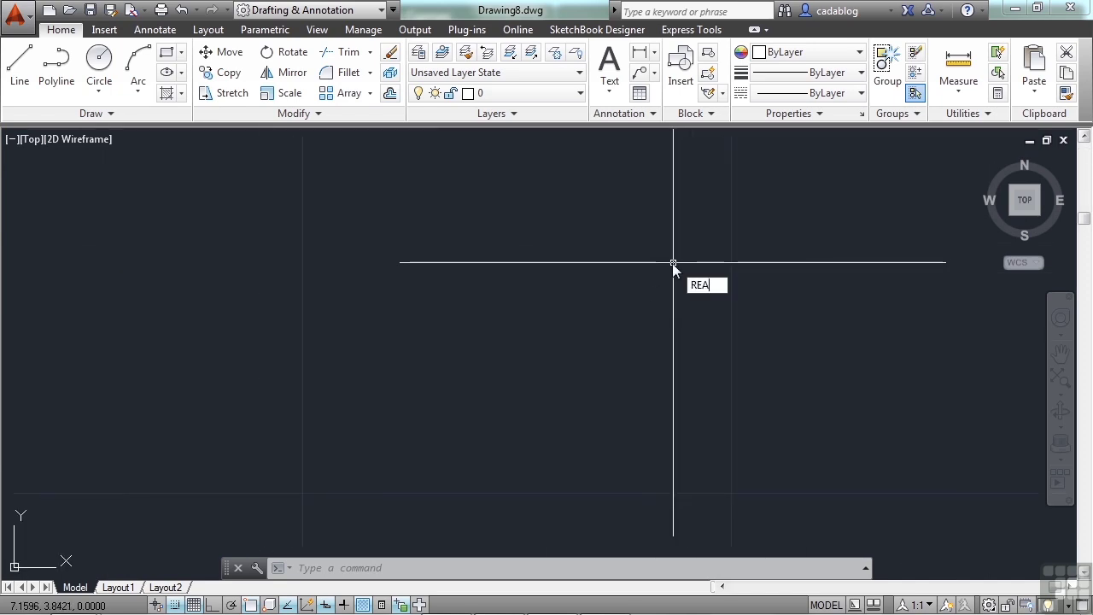
pyautogui.press('Return')
pyautogui.scroll(-6, 521, 286)
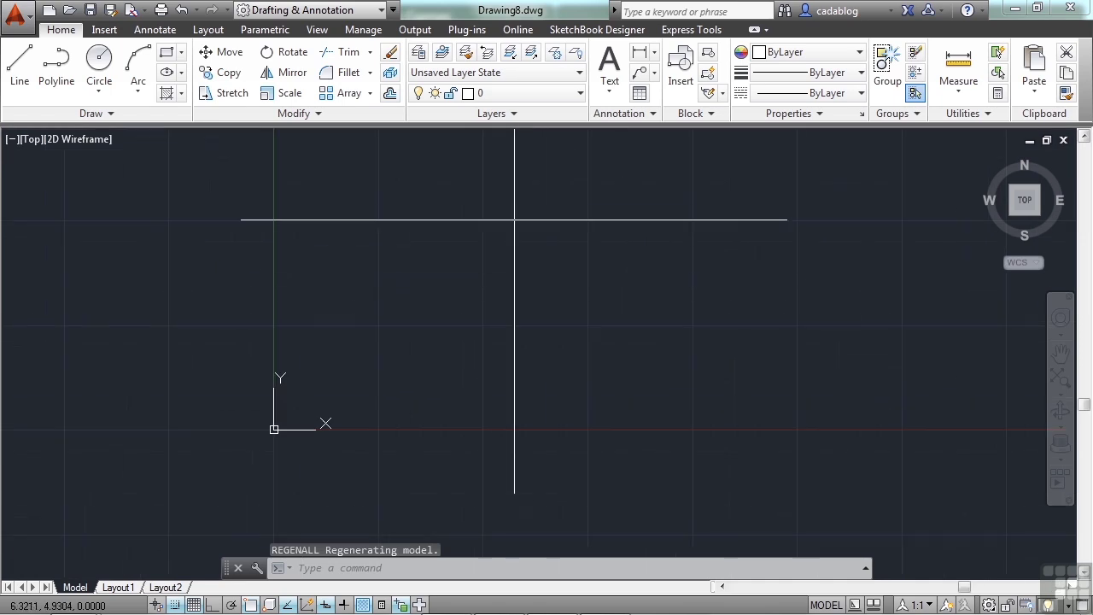
pyautogui.moveTo(610, 266); pyautogui.dragTo(563, 293, button='middle')
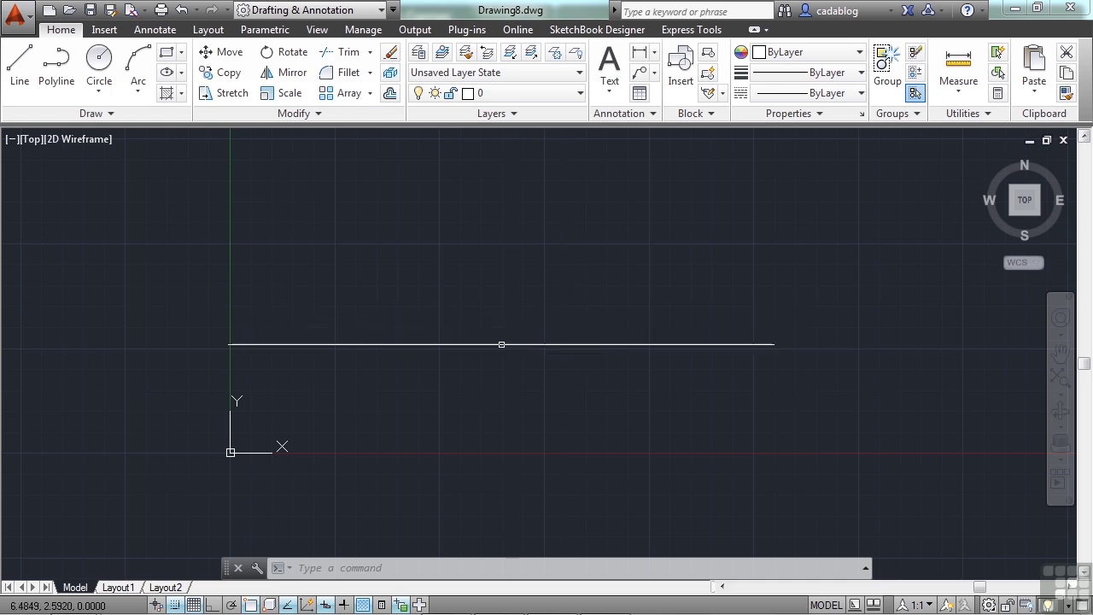
# Step: Open the drafting settings and examine the quick properties, selection cycling, and snap and grid options
pyautogui.rightClick(193, 605)
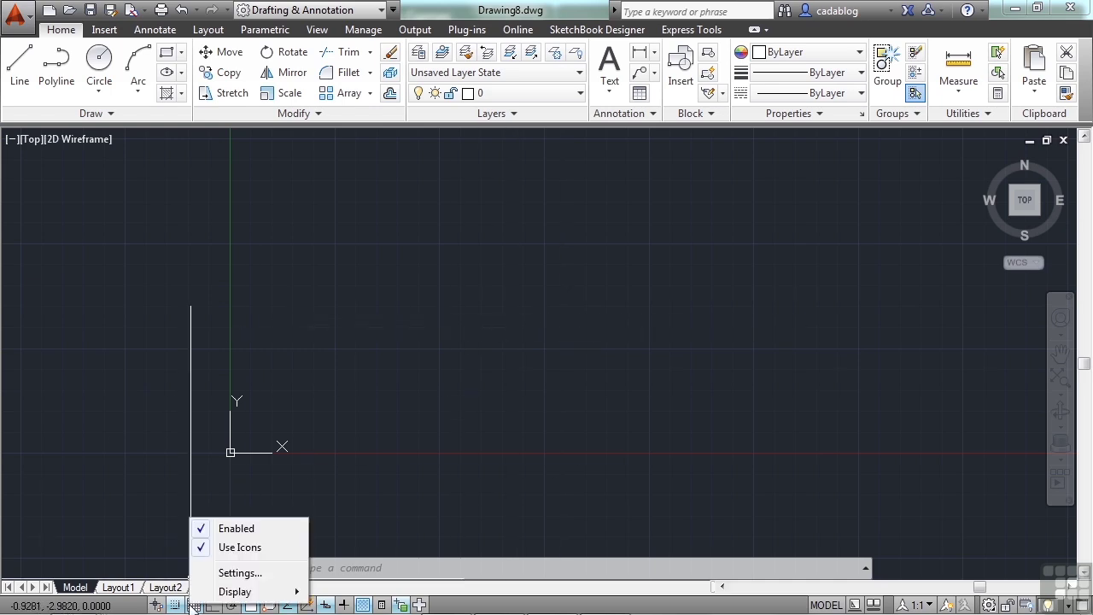
pyautogui.click(239, 573)
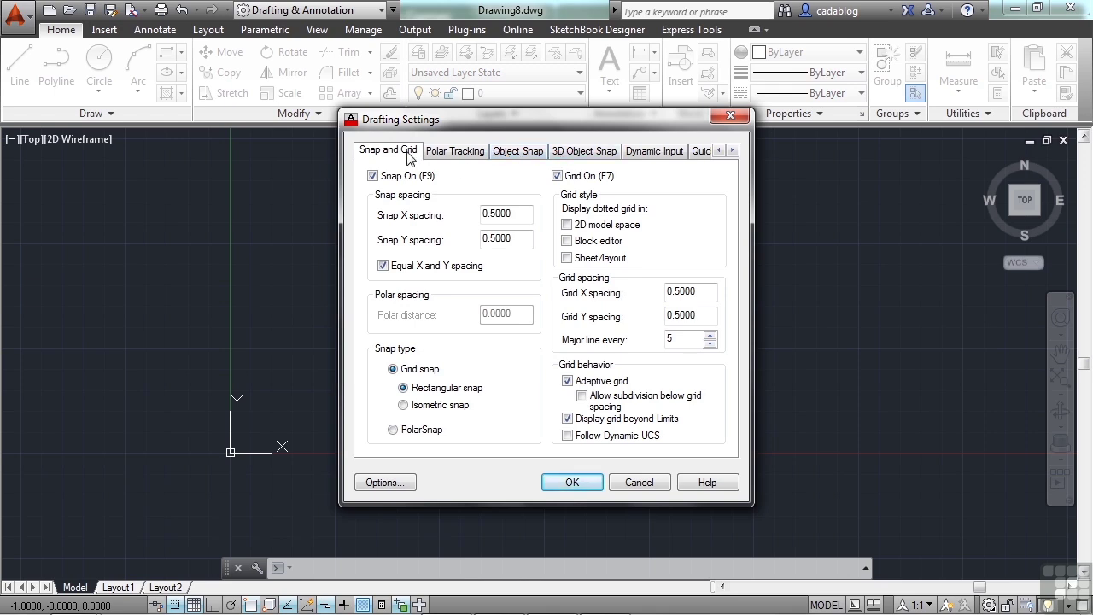
pyautogui.click(671, 157)
pyautogui.click(698, 155)
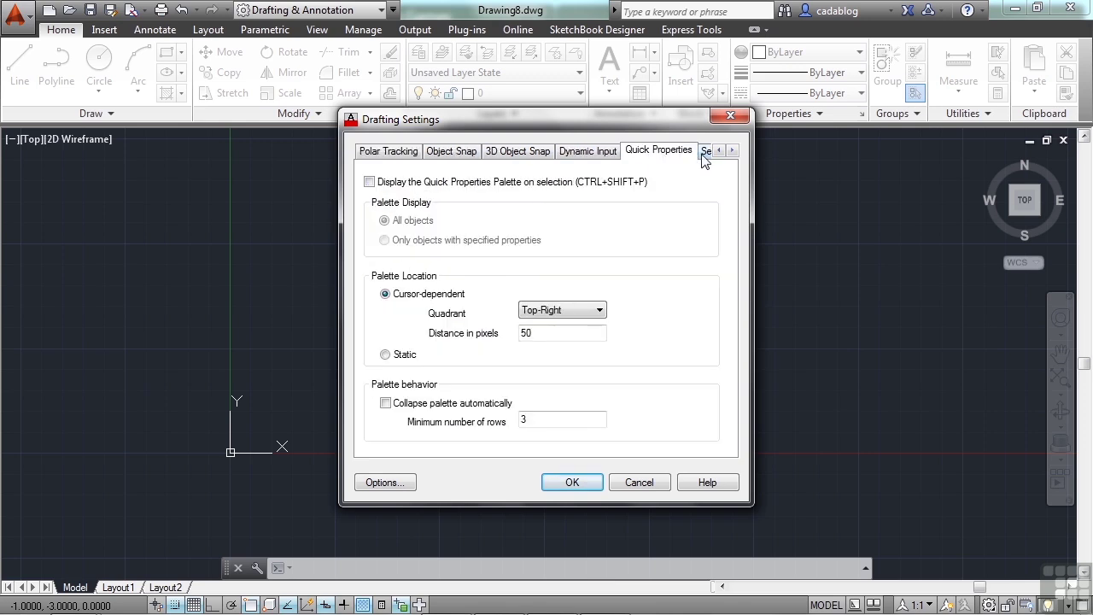
pyautogui.click(704, 156)
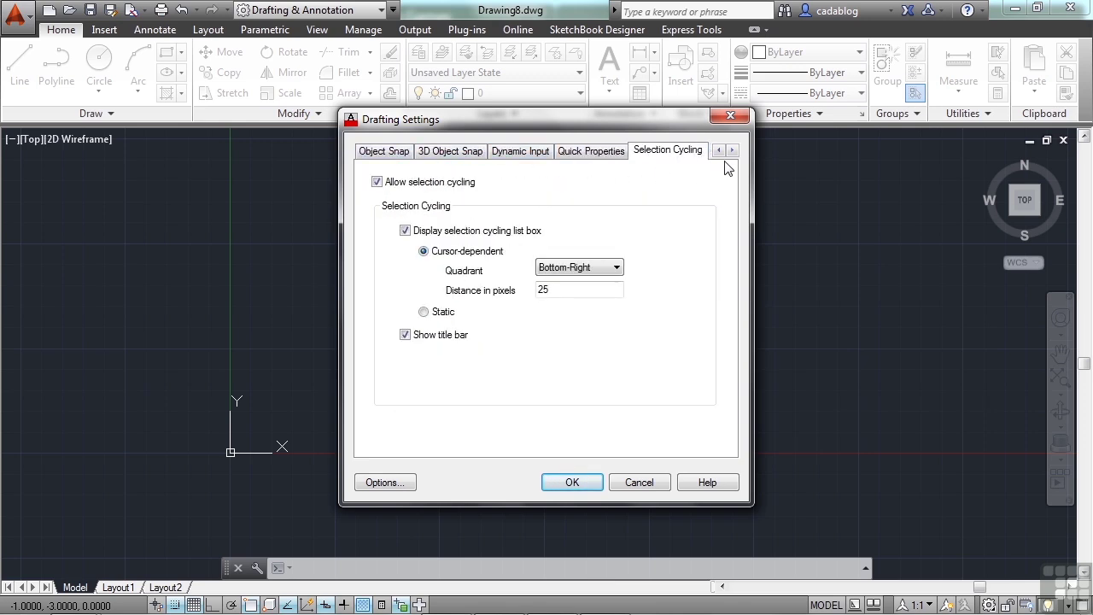
pyautogui.click(720, 153)
pyautogui.click(720, 154)
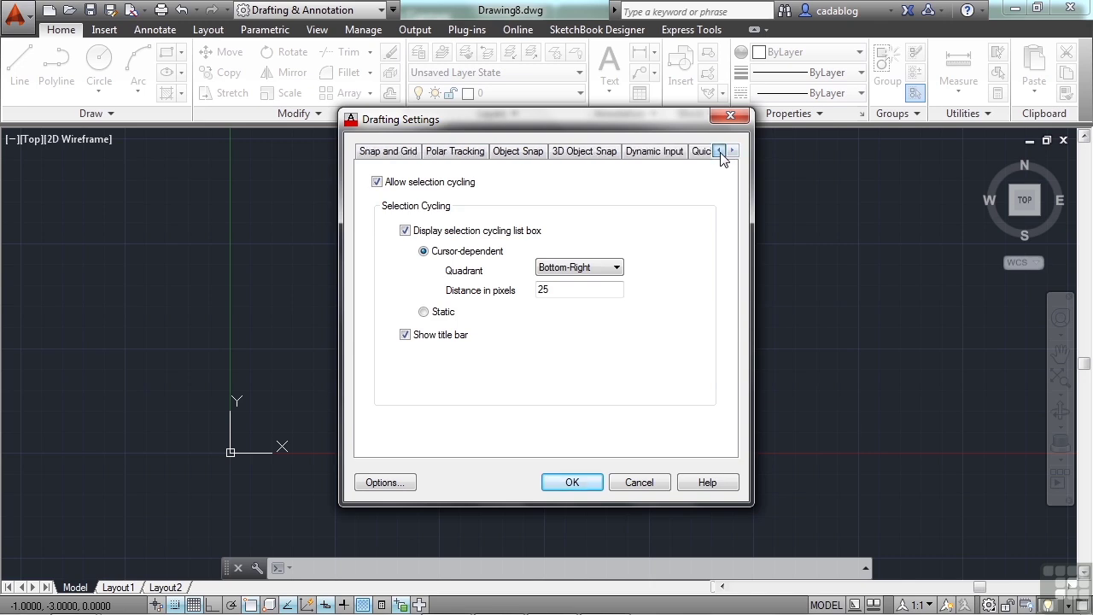
pyautogui.click(386, 154)
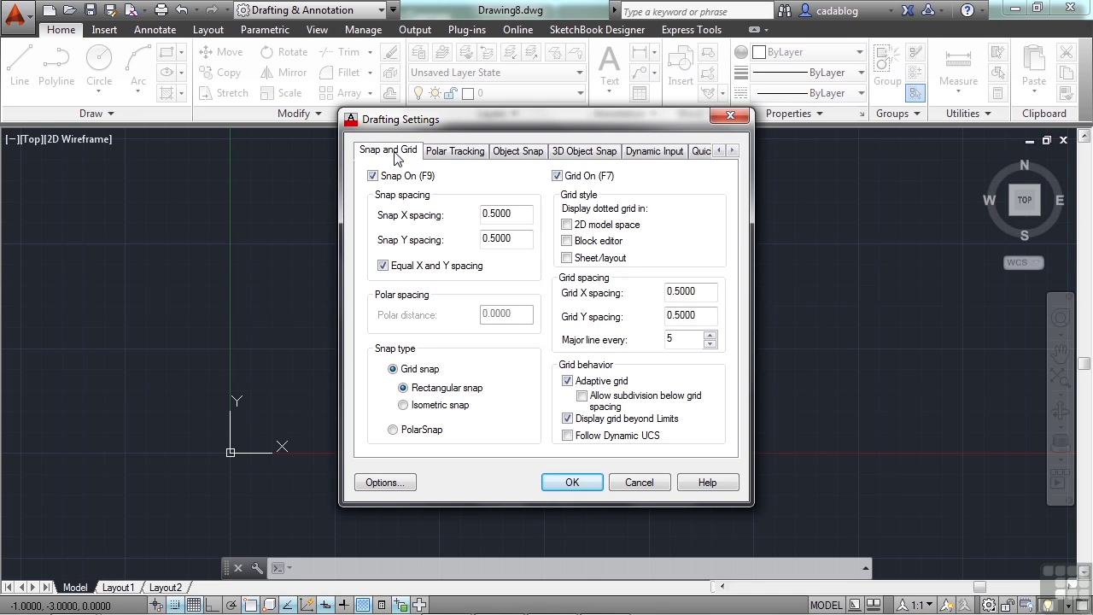
# Step: Toggle the Snap On and Grid On options off and back on in the drafting settings
pyautogui.click(396, 179)
pyautogui.click(558, 176)
pyautogui.click(558, 176)
pyautogui.click(373, 177)
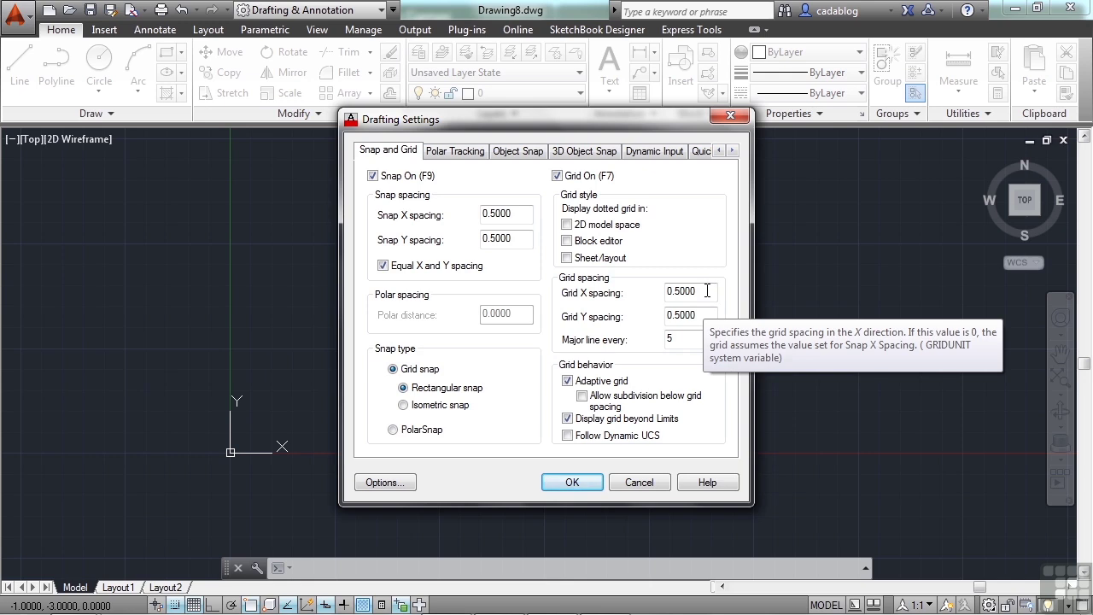
pyautogui.click(684, 339)
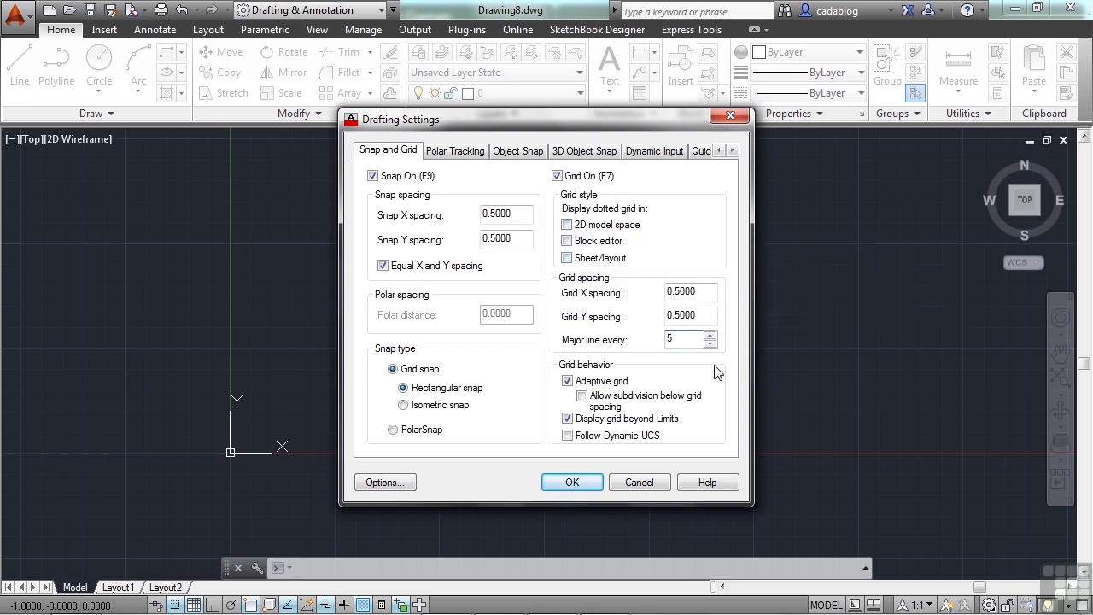
# Step: Allow grid subdivision below the grid spacing, apply the settings, and check the grid at different magnifications
pyautogui.click(581, 397)
pyautogui.click(570, 482)
pyautogui.scroll(-1, 586, 336)
pyautogui.scroll(2, 589, 340)
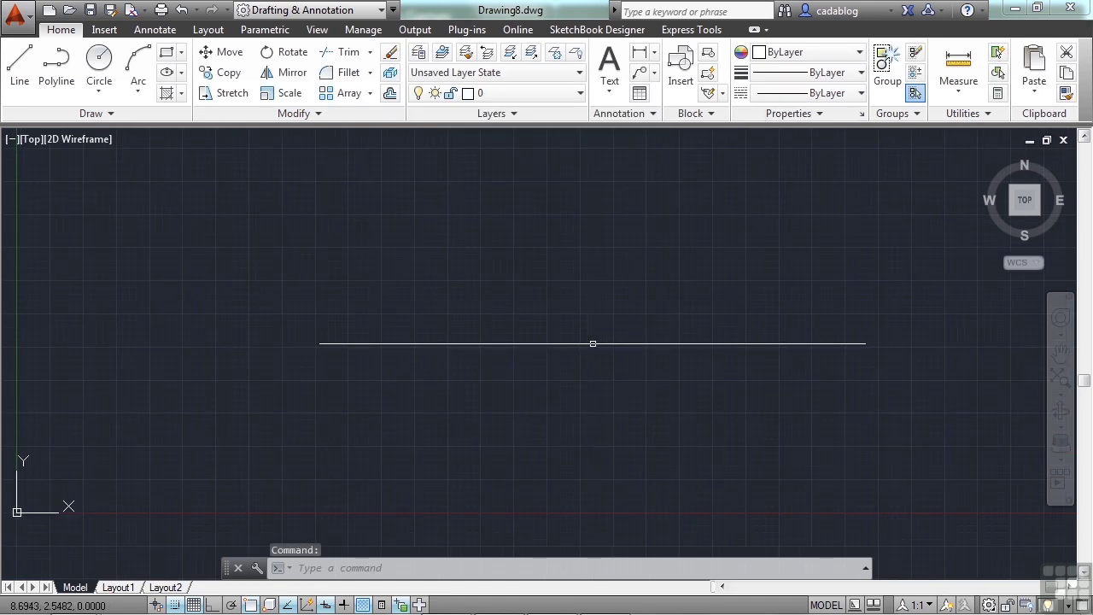
pyautogui.scroll(-4, 596, 344)
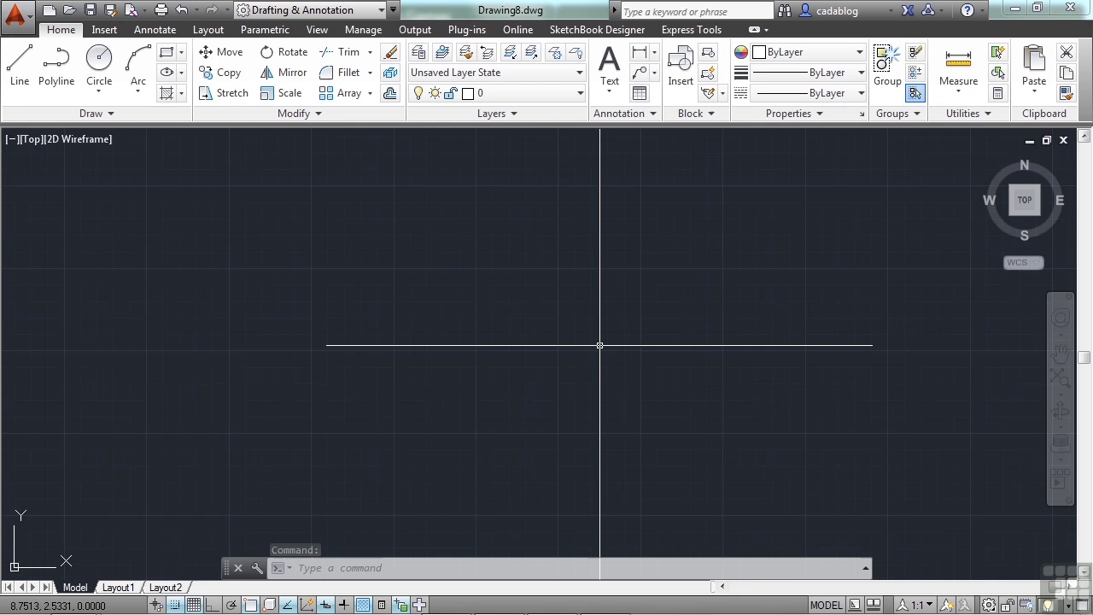
pyautogui.scroll(-2, 602, 346)
pyautogui.scroll(2, 605, 346)
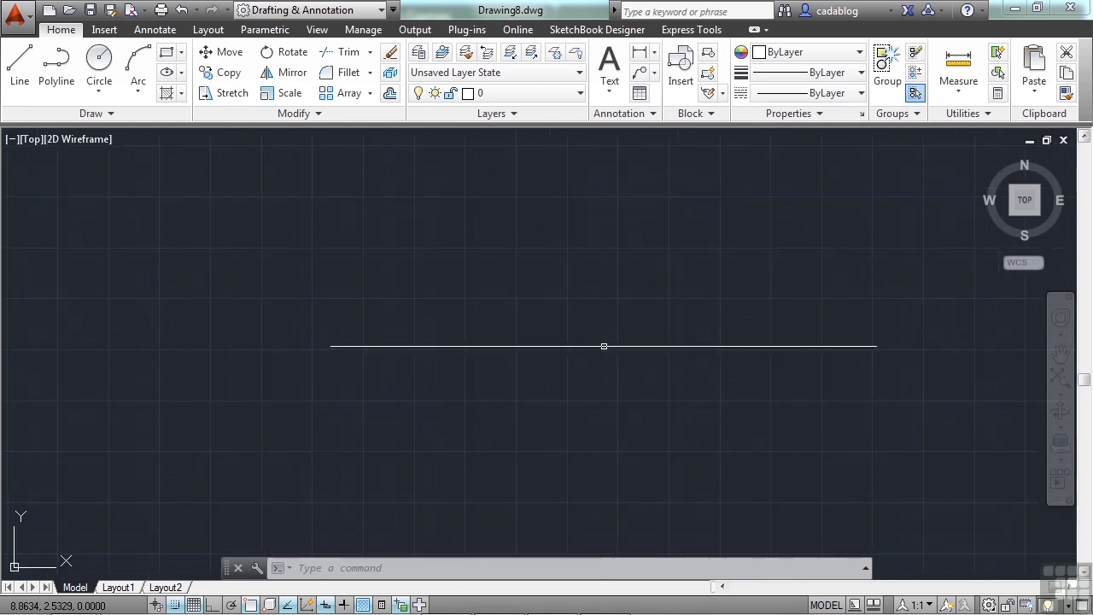
pyautogui.scroll(-1, 603, 350)
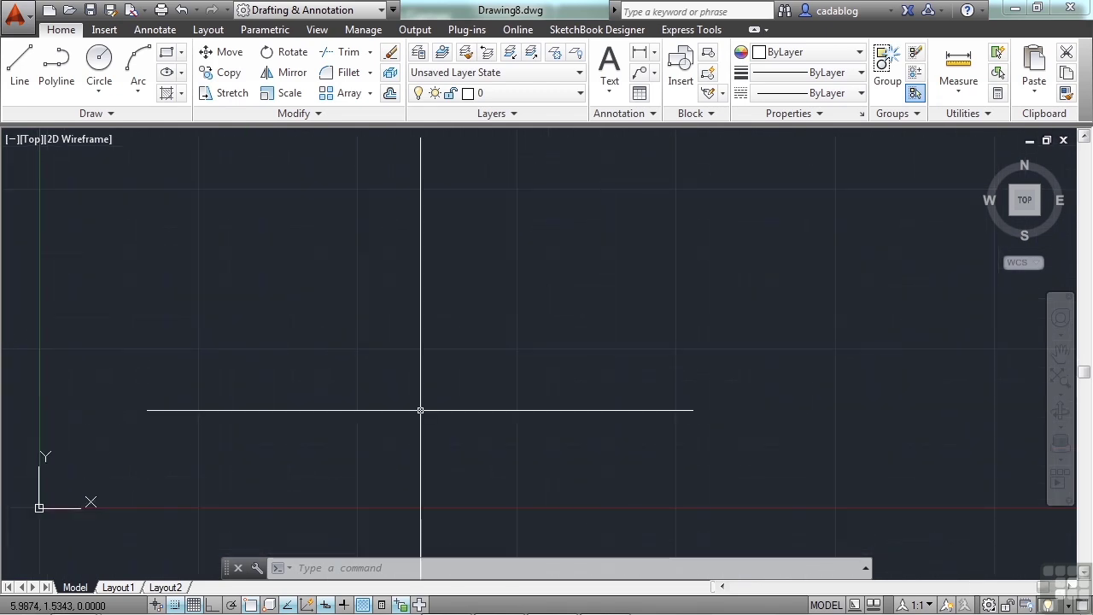
# Step: Disable grid subdivision below the grid spacing and the adaptive grid in the drafting settings, and apply the changes
pyautogui.write('os')
pyautogui.press('Return')
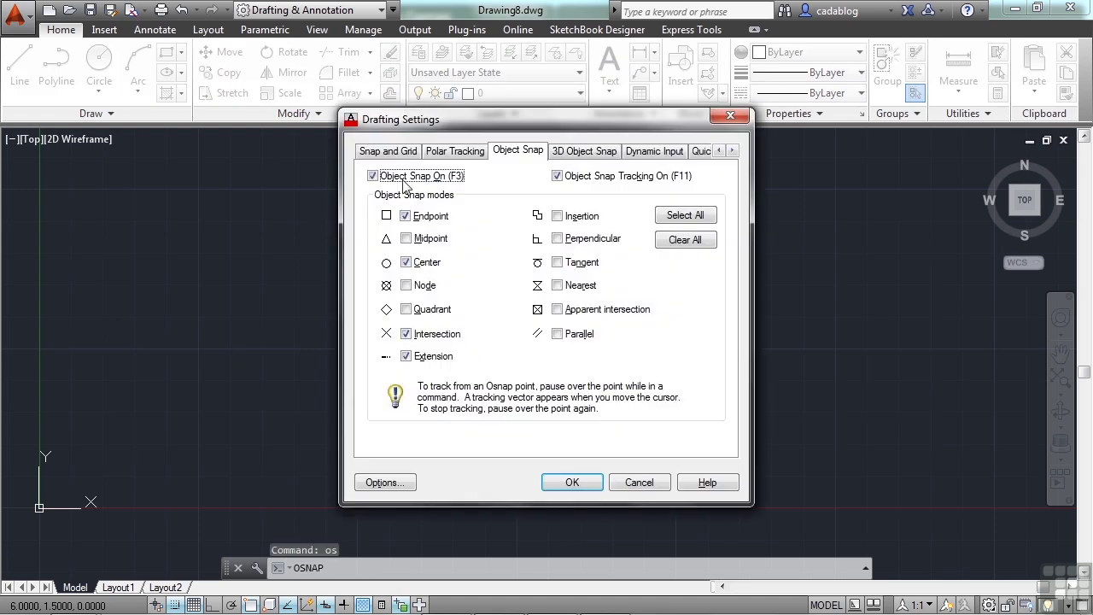
pyautogui.click(404, 152)
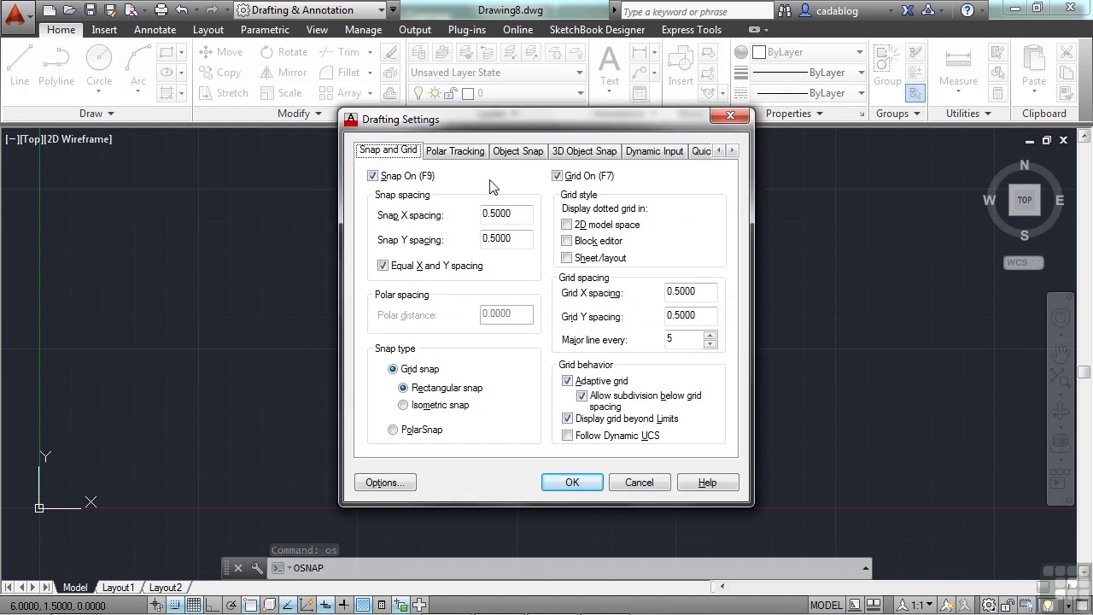
pyautogui.click(581, 396)
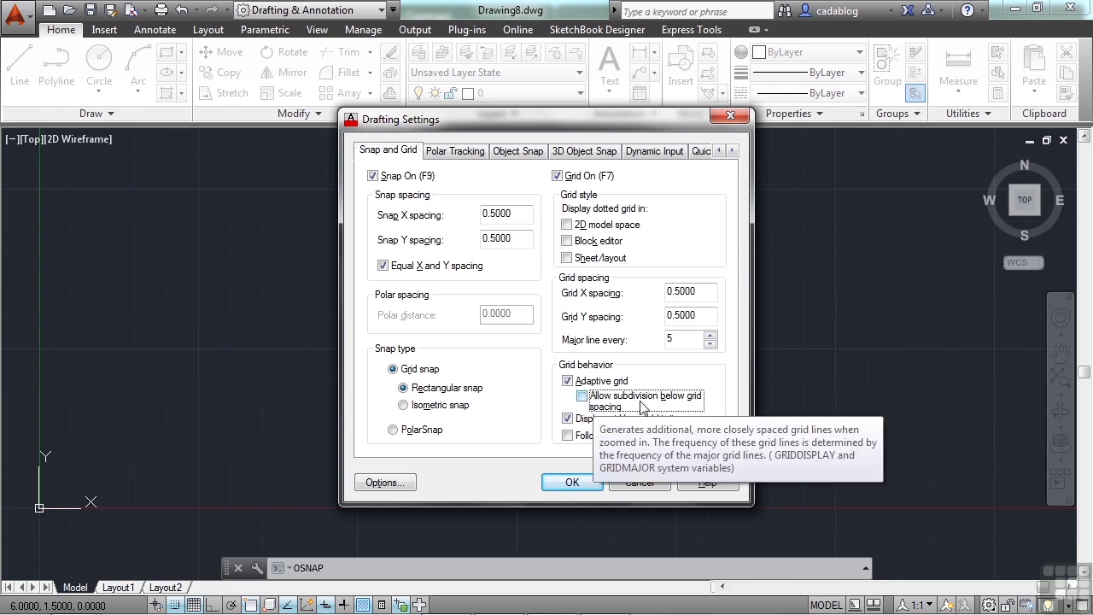
pyautogui.click(567, 381)
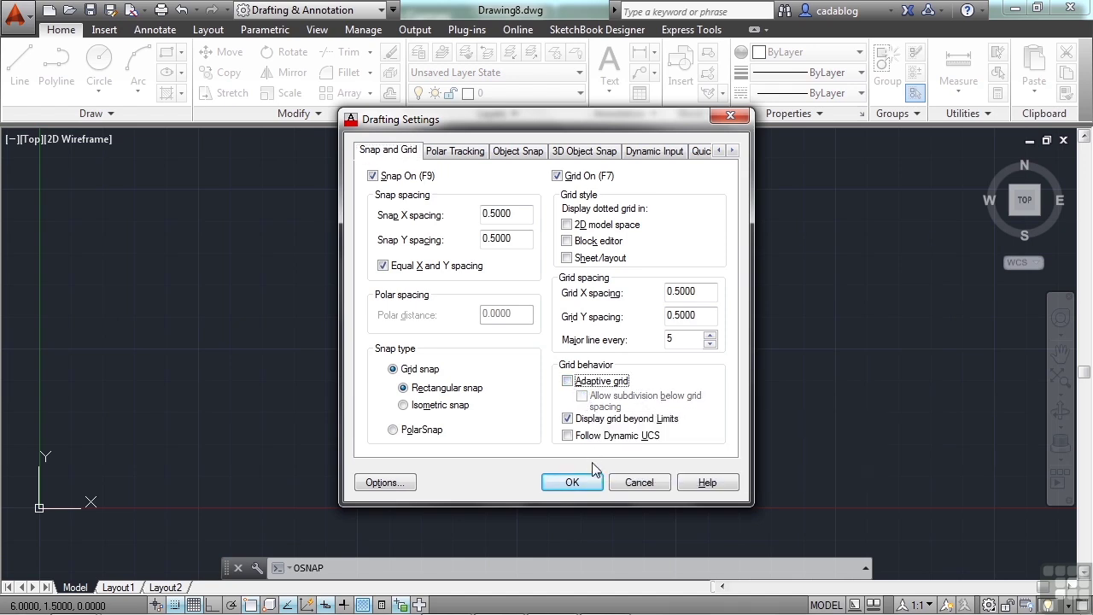
pyautogui.click(572, 483)
pyautogui.scroll(-3, 581, 333)
pyautogui.scroll(5, 586, 335)
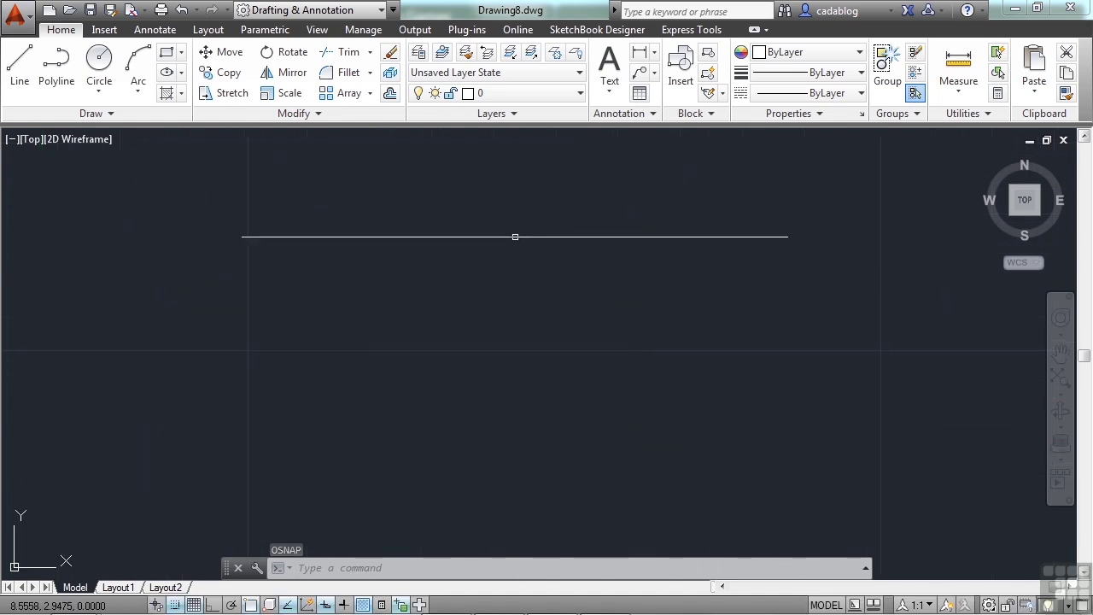
pyautogui.scroll(-2, 615, 305)
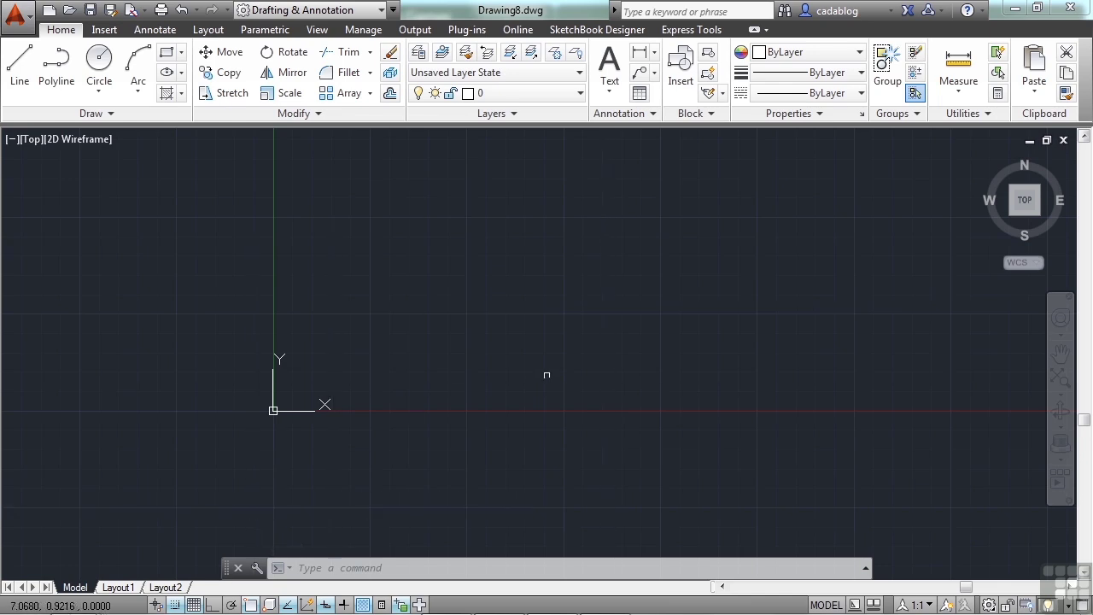
# Step: Draw connected line segments on the snap points from 6.5,1.5 through 7,2 and 7,2.5 to 8,2.5
pyautogui.write('l')
pyautogui.press('Return')
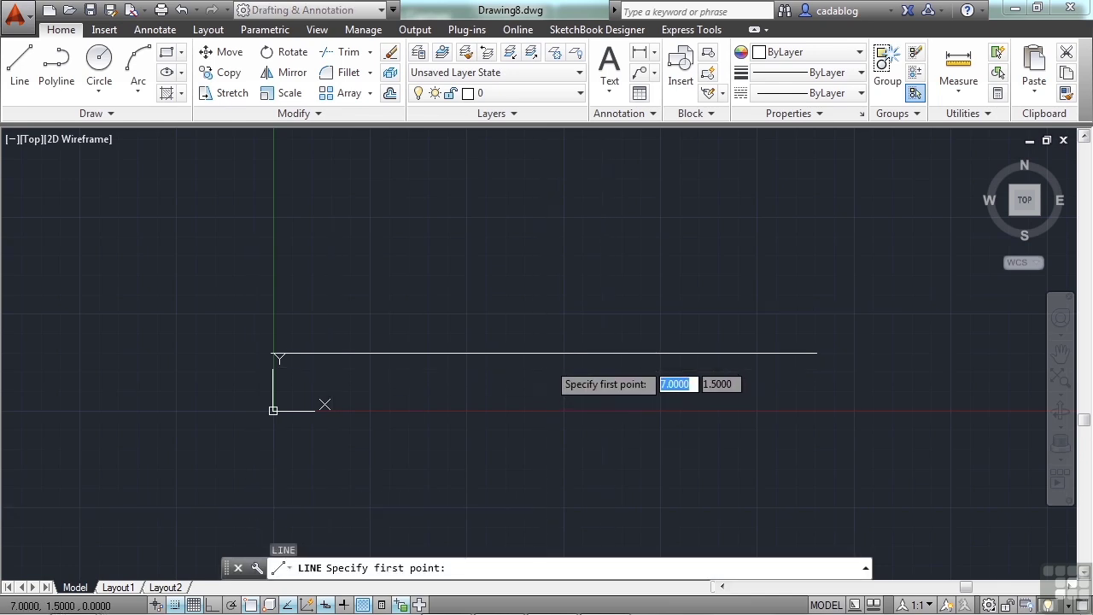
pyautogui.click(525, 353)
pyautogui.scroll(3, 564, 334)
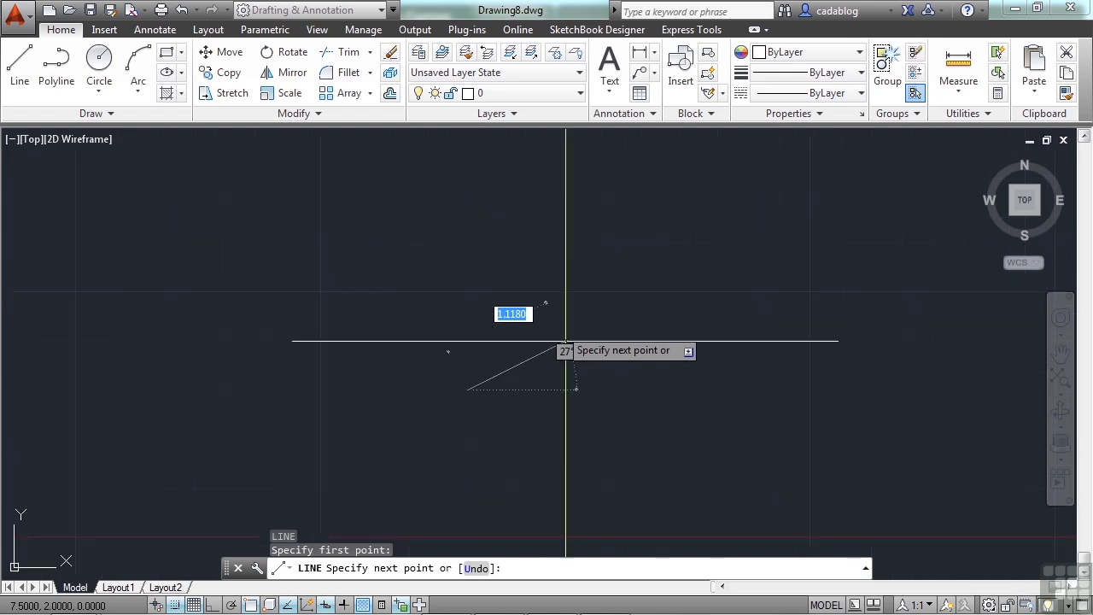
pyautogui.click(516, 342)
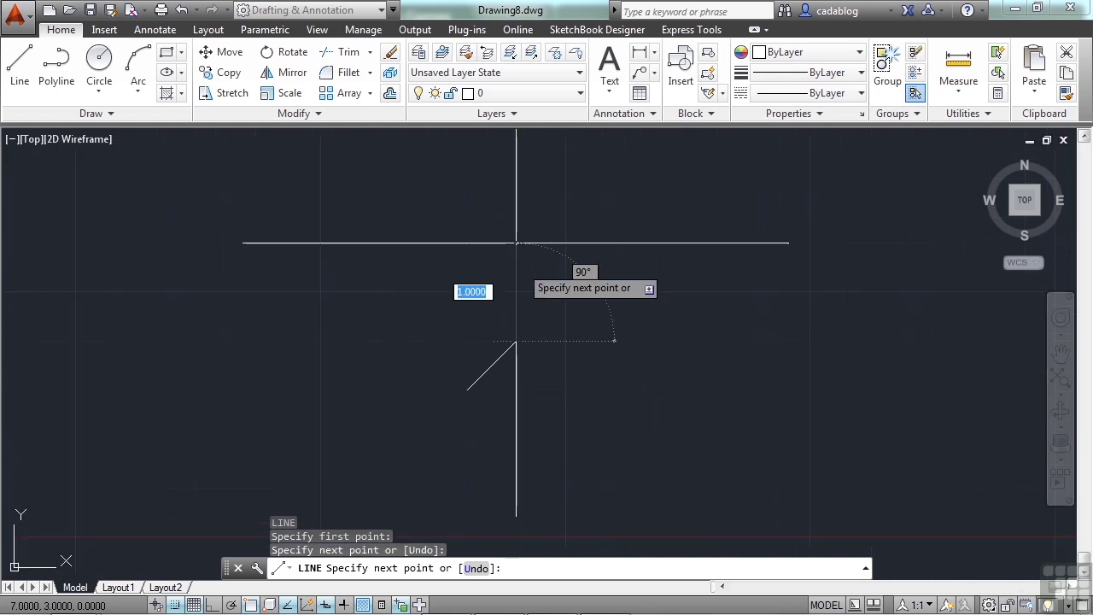
pyautogui.click(515, 291)
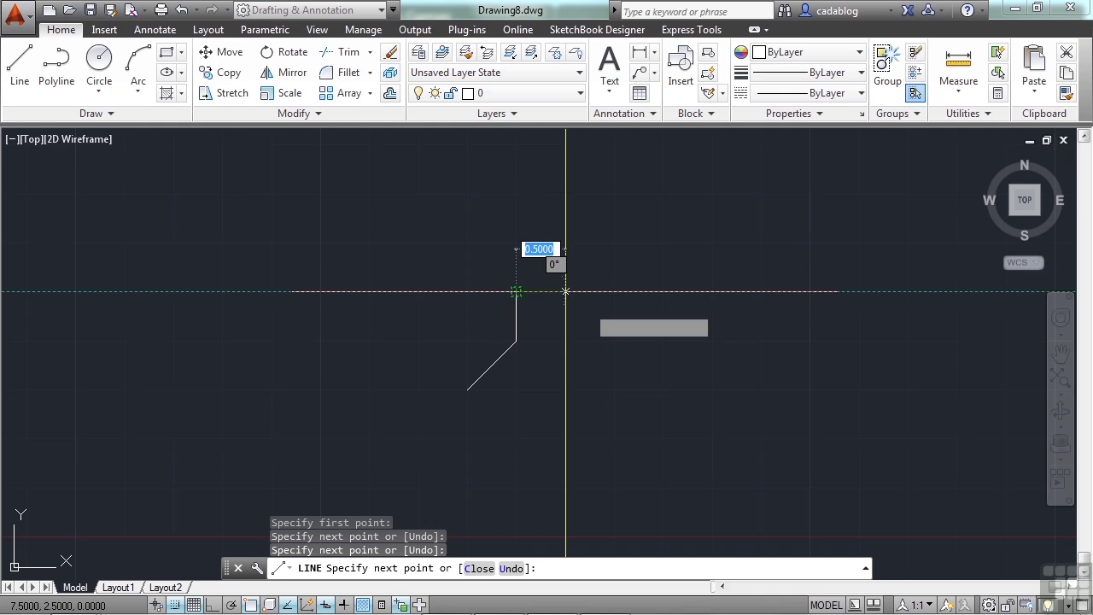
pyautogui.click(615, 291)
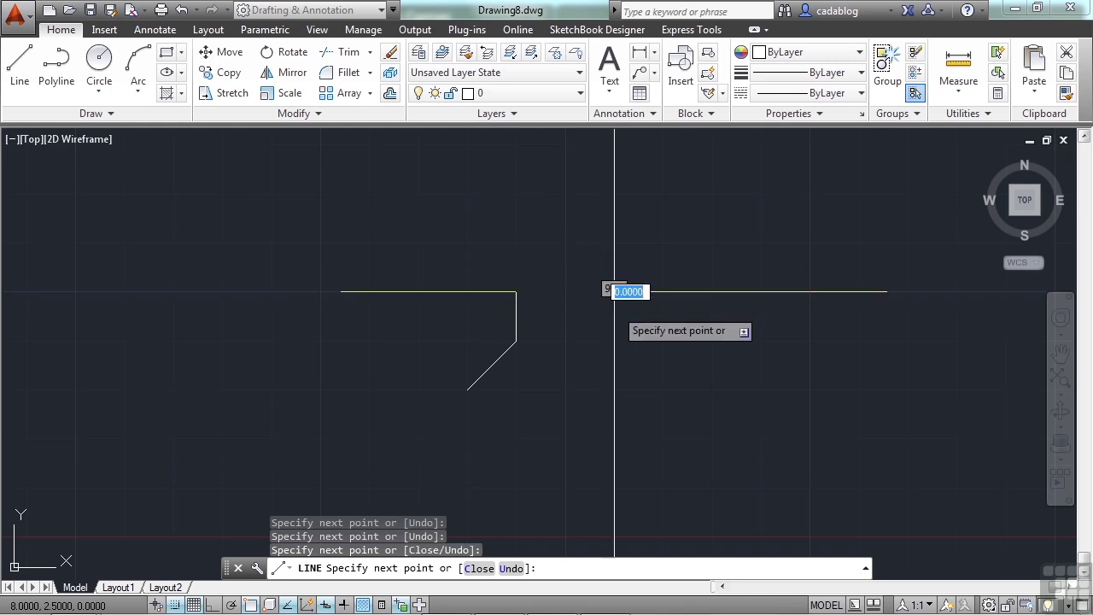
# Step: Turn off object snap and continue the line through 8.5,2, 9,1.5, 8.5,0.5, 7.5,1 and 6.5,1, closing the outline at its start point
pyautogui.press('F3')
pyautogui.click(662, 340)
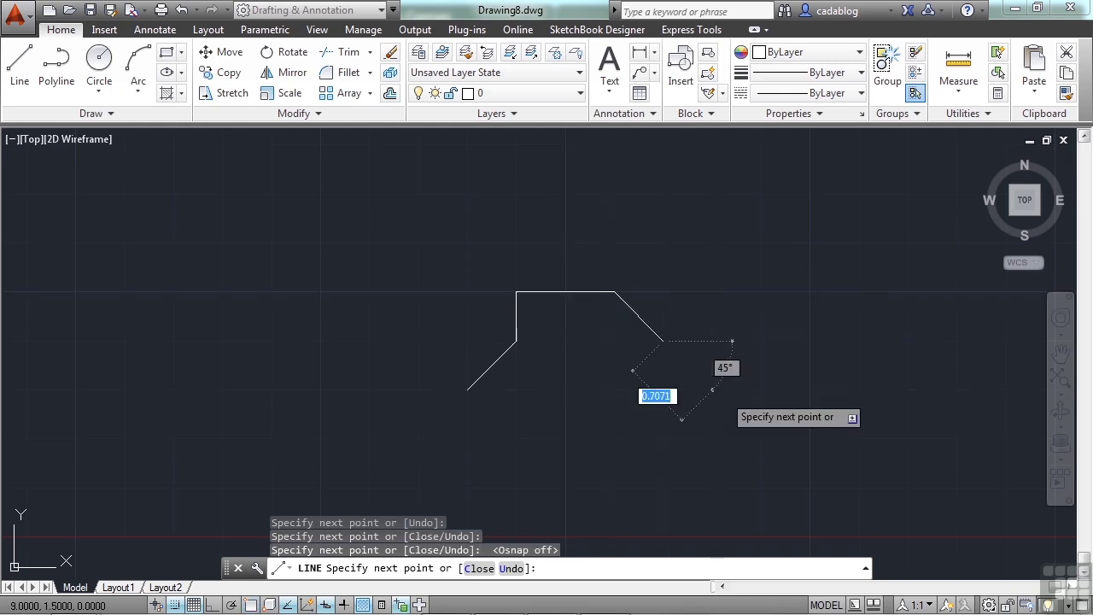
pyautogui.click(713, 390)
pyautogui.click(664, 488)
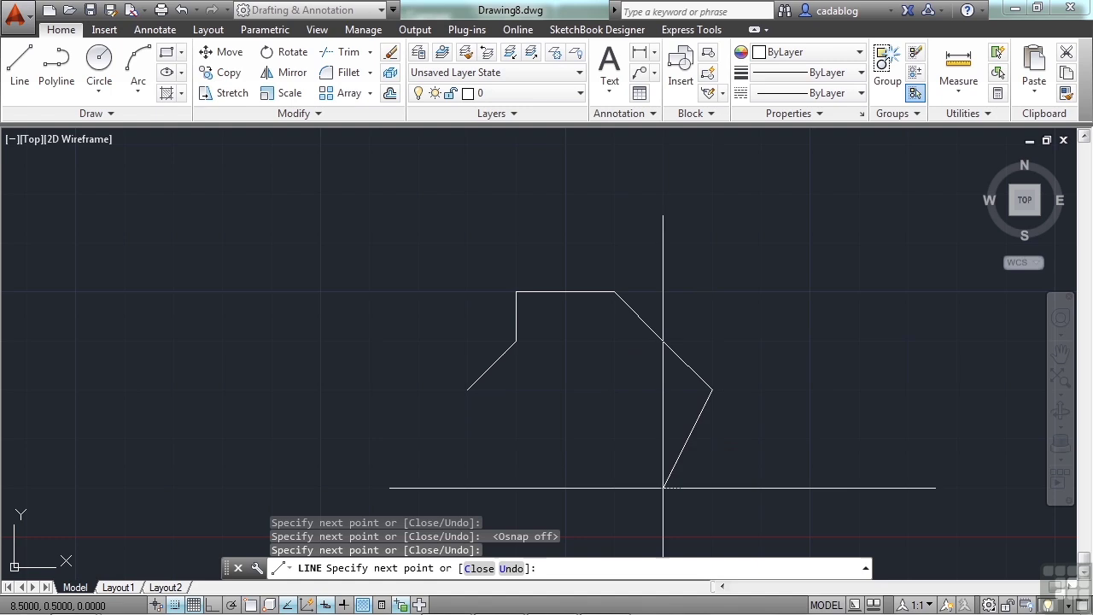
pyautogui.click(566, 438)
pyautogui.click(467, 438)
pyautogui.click(467, 391)
pyautogui.press('Return')
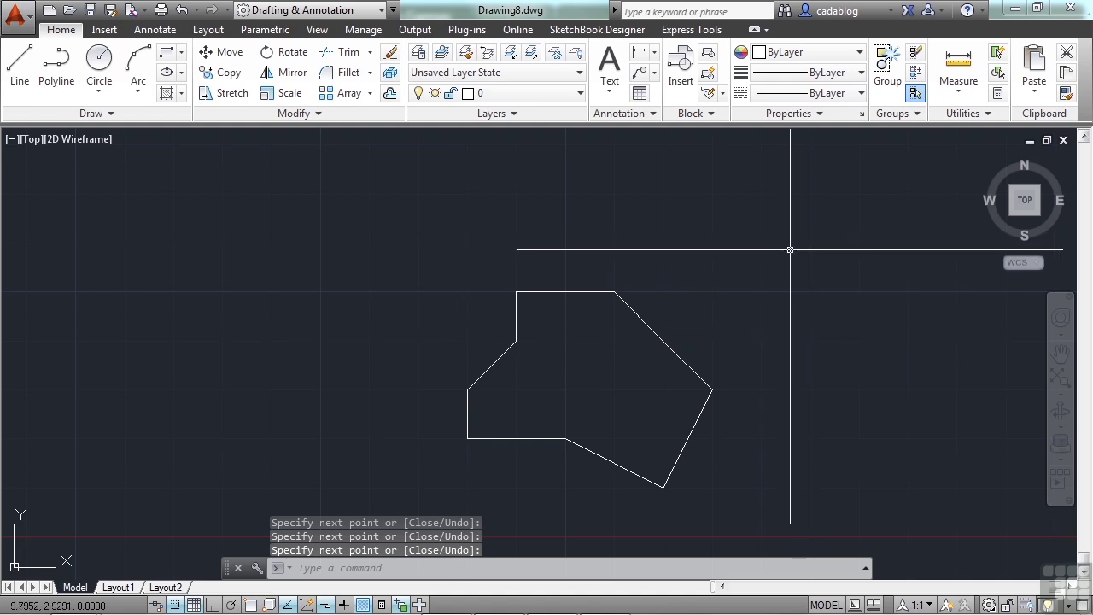
# Step: Draw connected line segments on the snap points from 10,2.5 through 12.5,5 and 10,5 to 12.5,2.5
pyautogui.write('l')
pyautogui.press('Return')
pyautogui.scroll(-1, 567, 249)
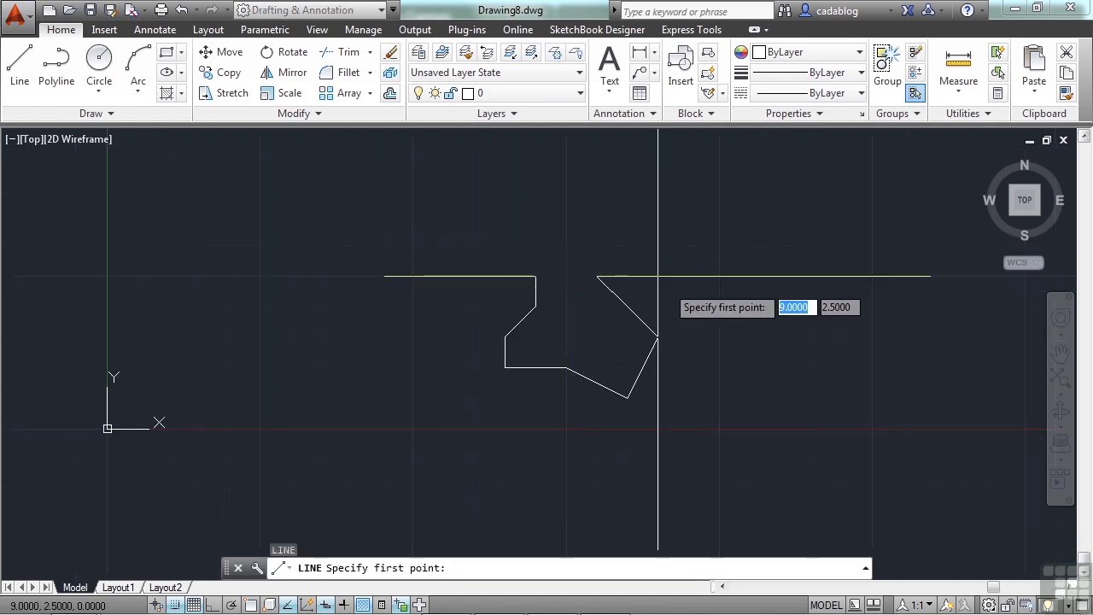
pyautogui.click(719, 276)
pyautogui.scroll(-2, 719, 276)
pyautogui.moveTo(758, 234); pyautogui.dragTo(699, 316, button='middle')
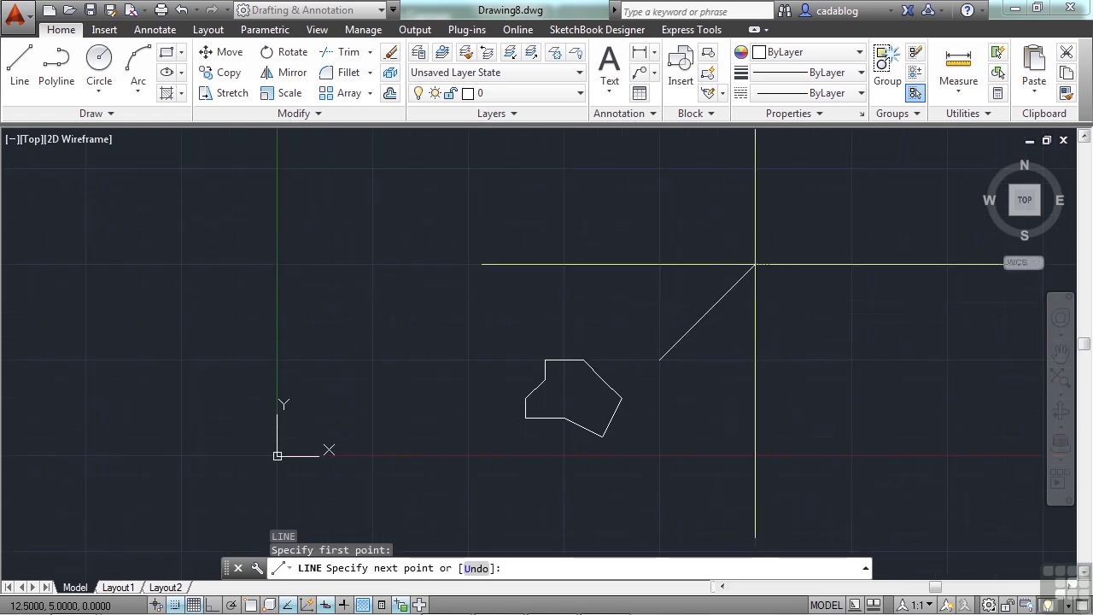
pyautogui.click(755, 265)
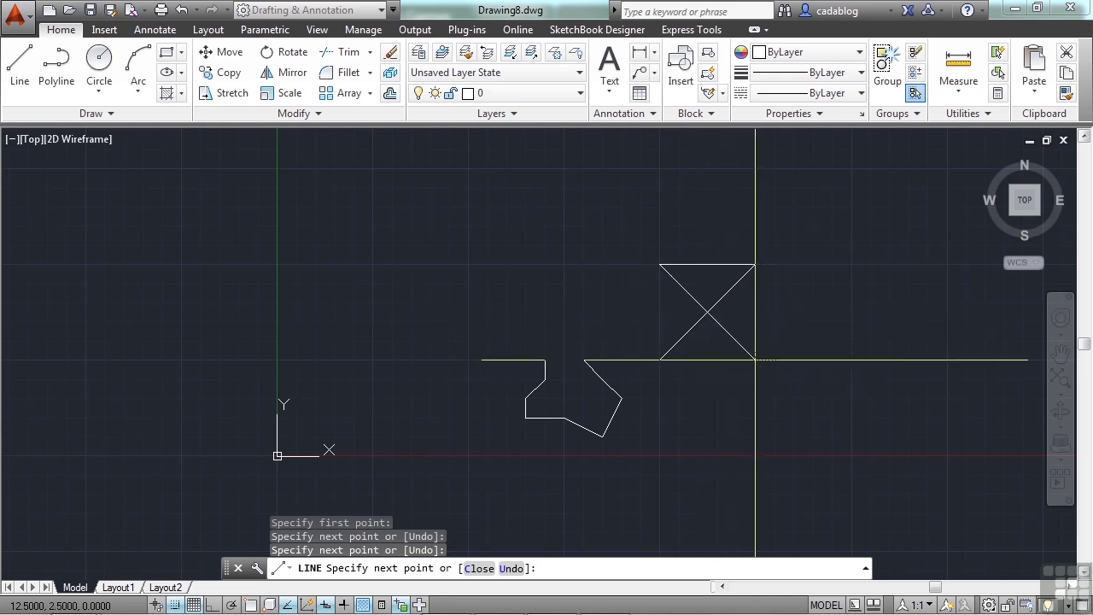
pyautogui.click(755, 359)
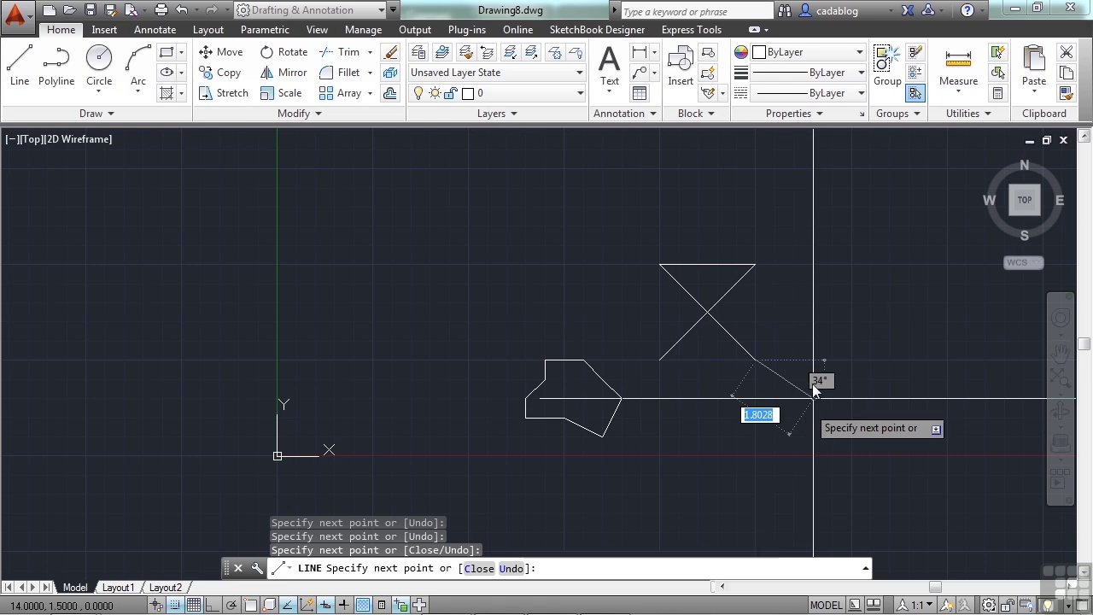
# Step: Continue the line from 12.5,2.5 through 13,3 to 13.5,3.5 and end it there
pyautogui.scroll(4, 813, 359)
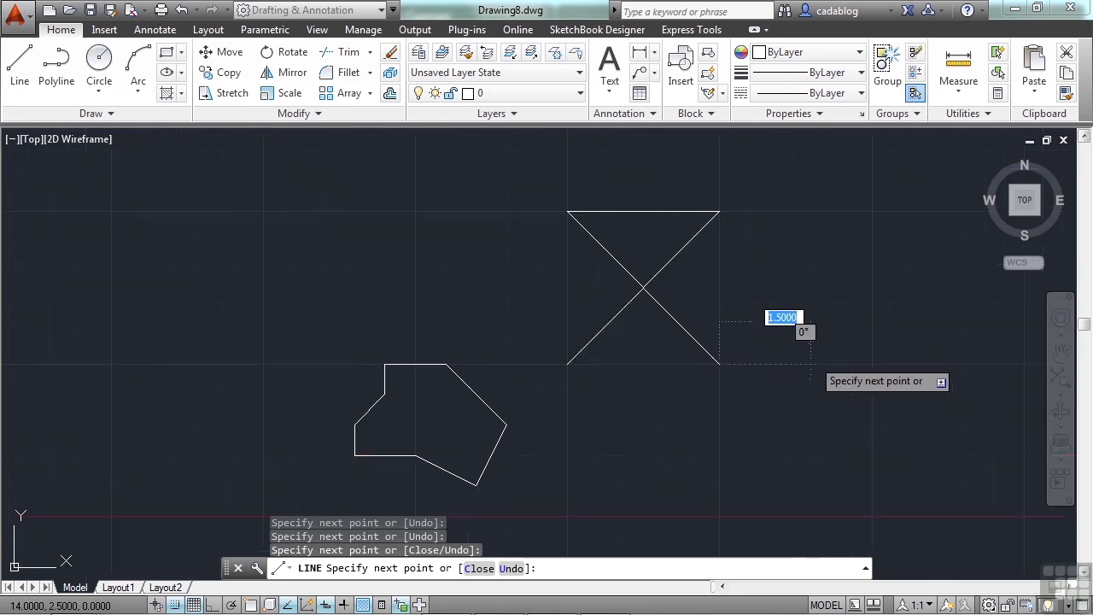
pyautogui.click(756, 329)
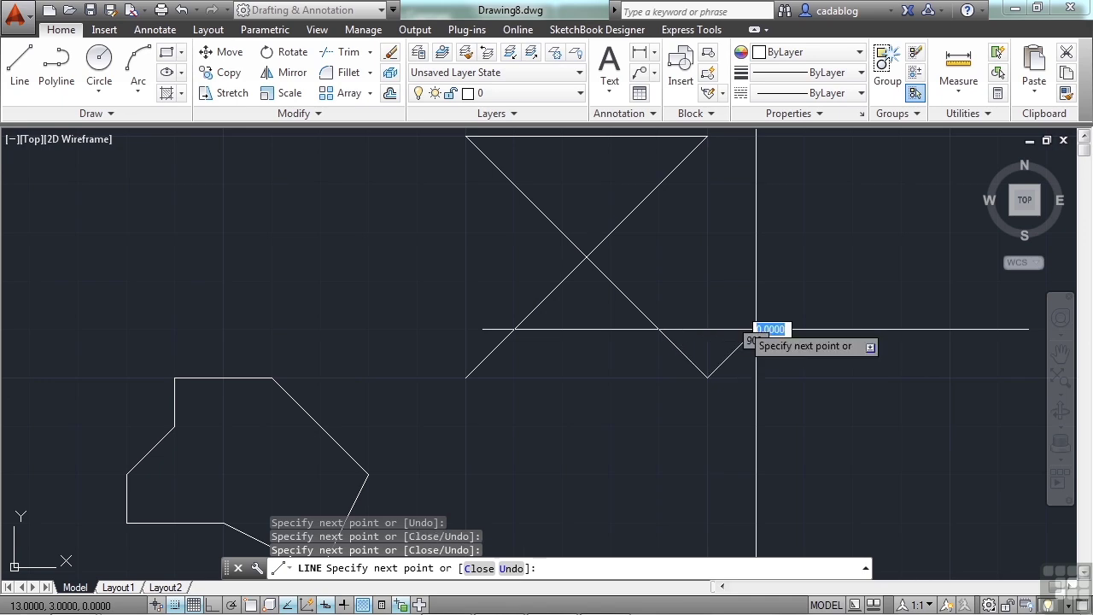
pyautogui.click(803, 280)
pyautogui.press('Return')
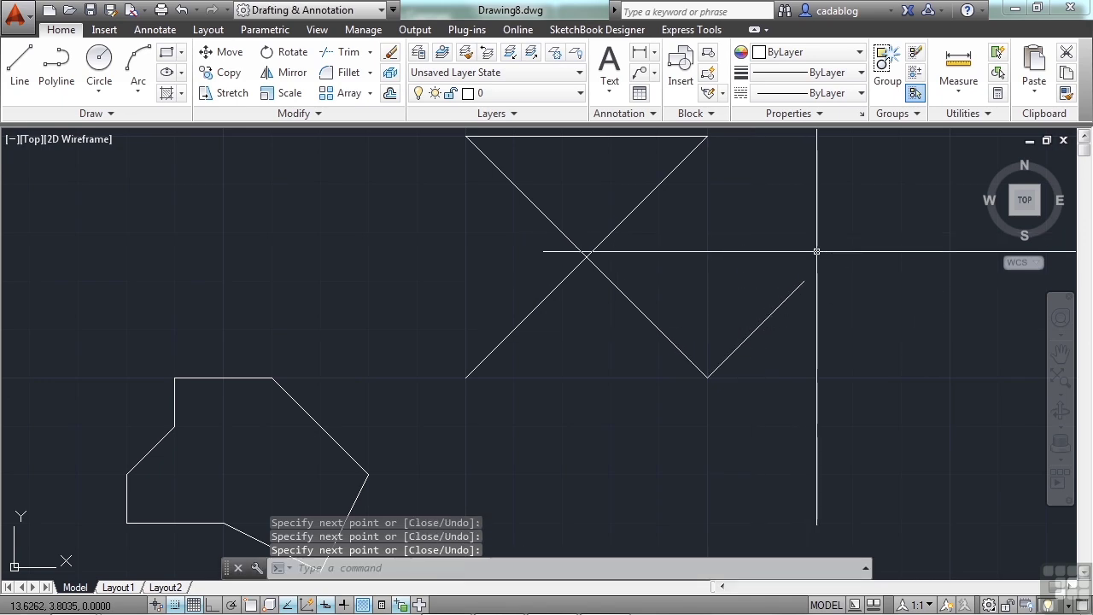
# Step: Set the model space limits with the lower left corner at -3,-2 and the upper right corner at 19,8.5
pyautogui.scroll(-2, 696, 265)
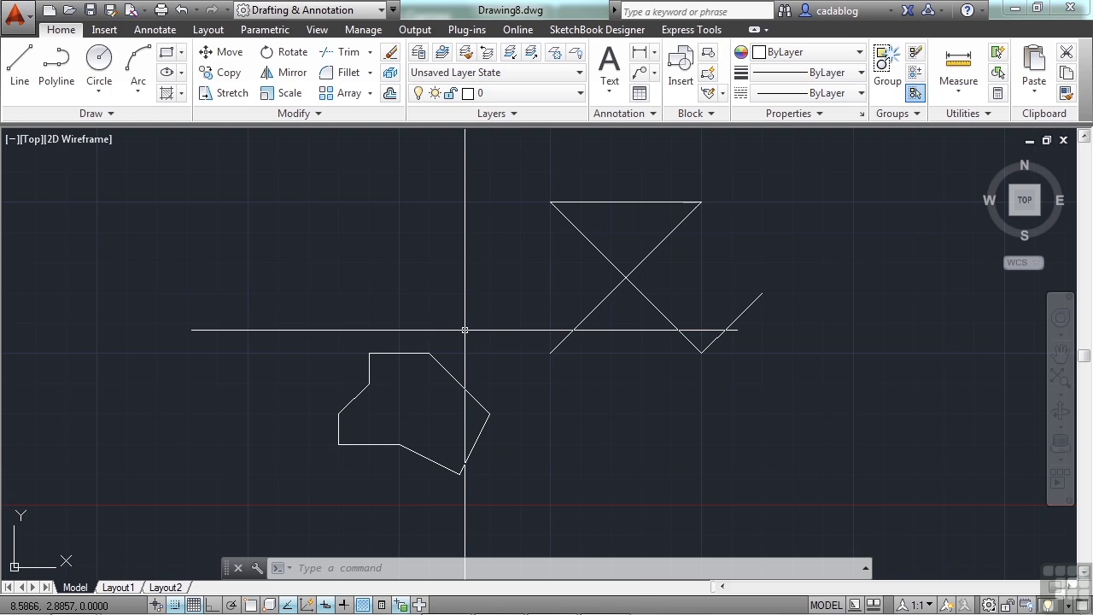
pyautogui.scroll(-5, 465, 329)
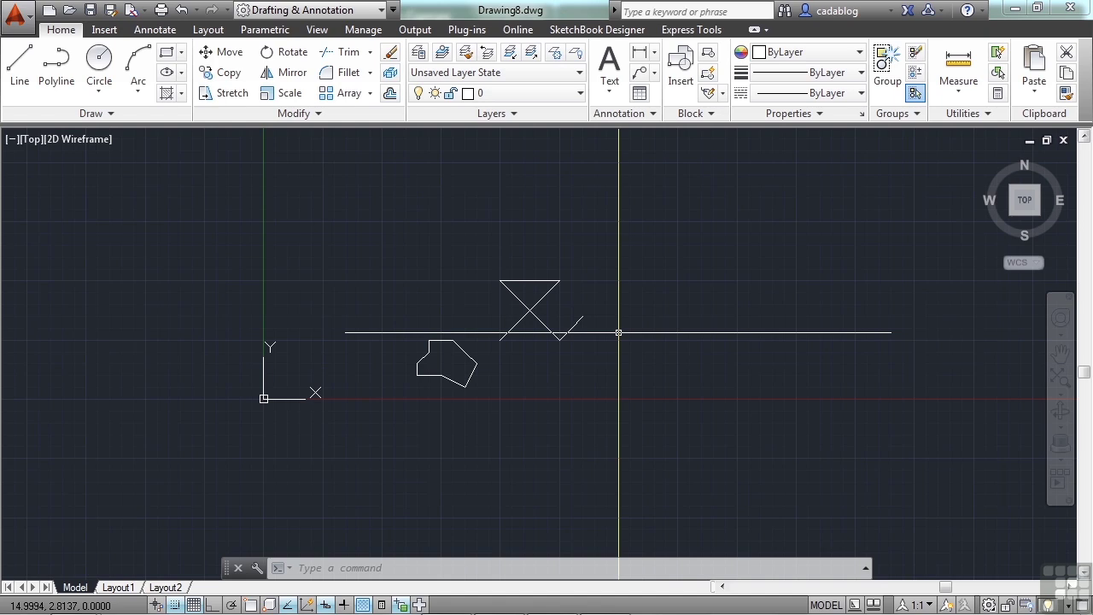
pyautogui.write('limit')
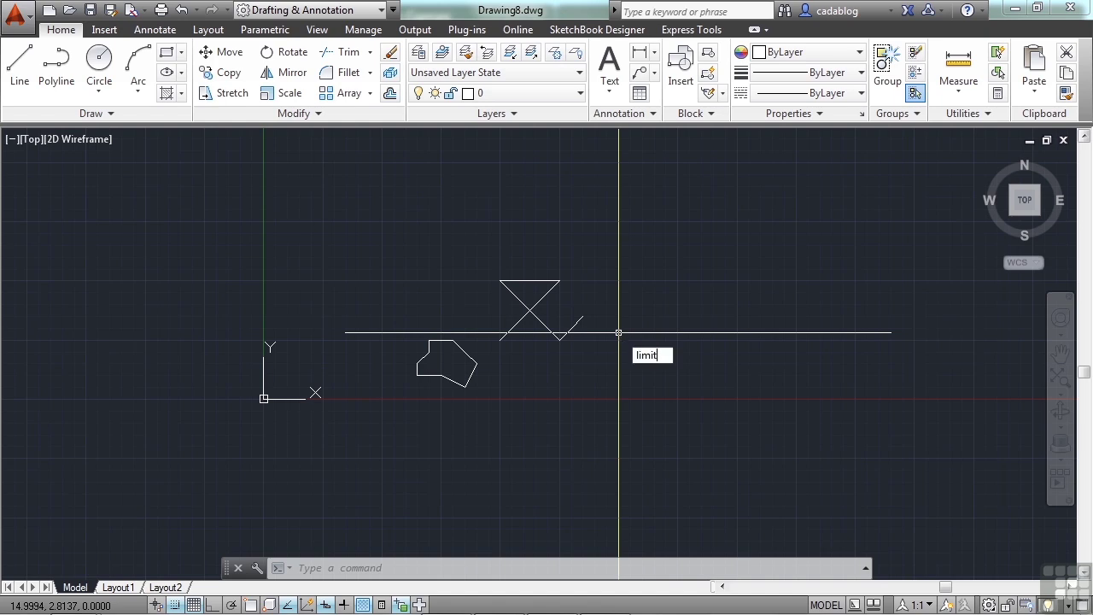
pyautogui.press('Return')
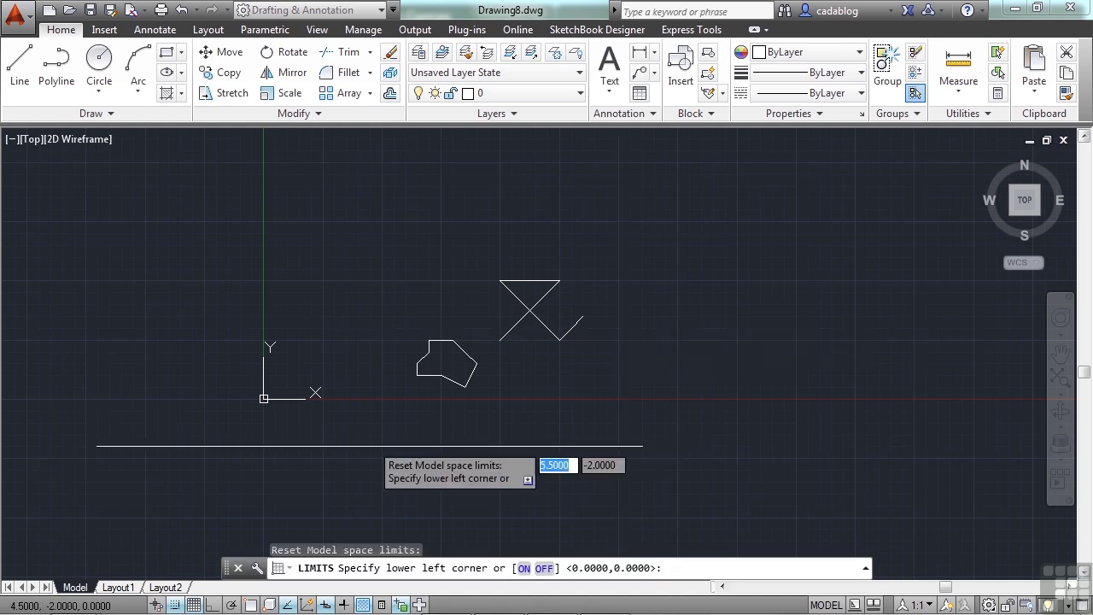
pyautogui.press('Return')
pyautogui.press('Return')
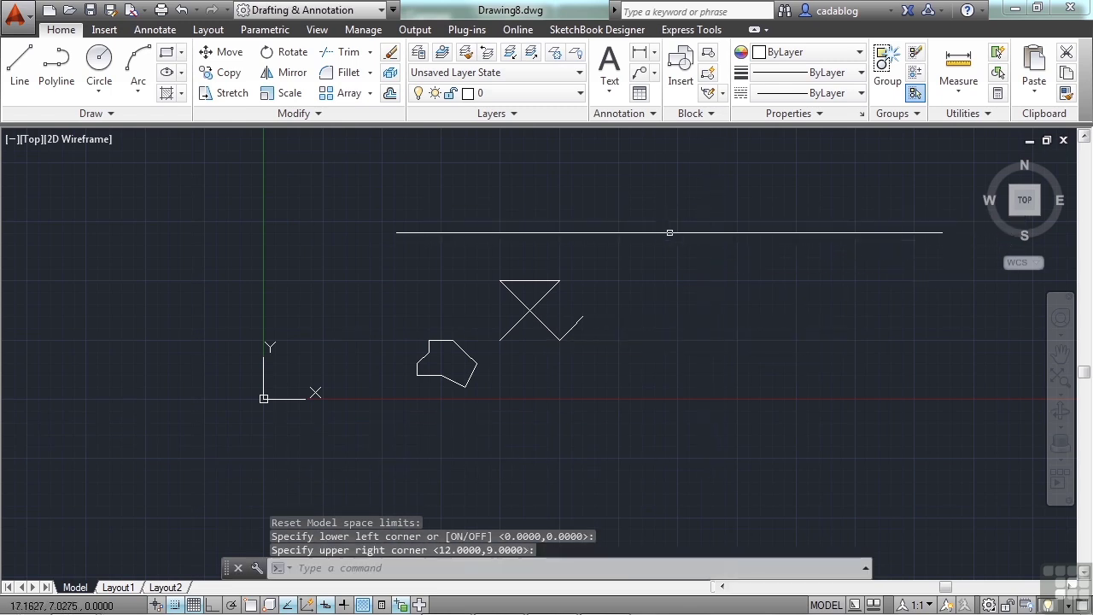
# Step: Turn off the grid display beyond the limits in the snap and grid drafting settings and apply the change
pyautogui.write('os')
pyautogui.press('Return')
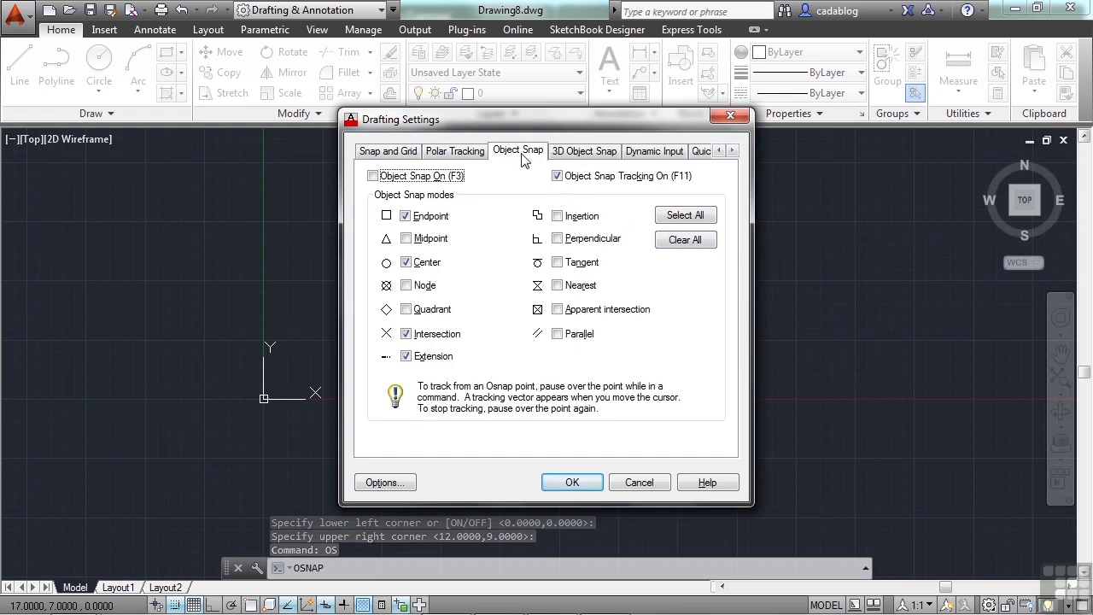
pyautogui.click(391, 152)
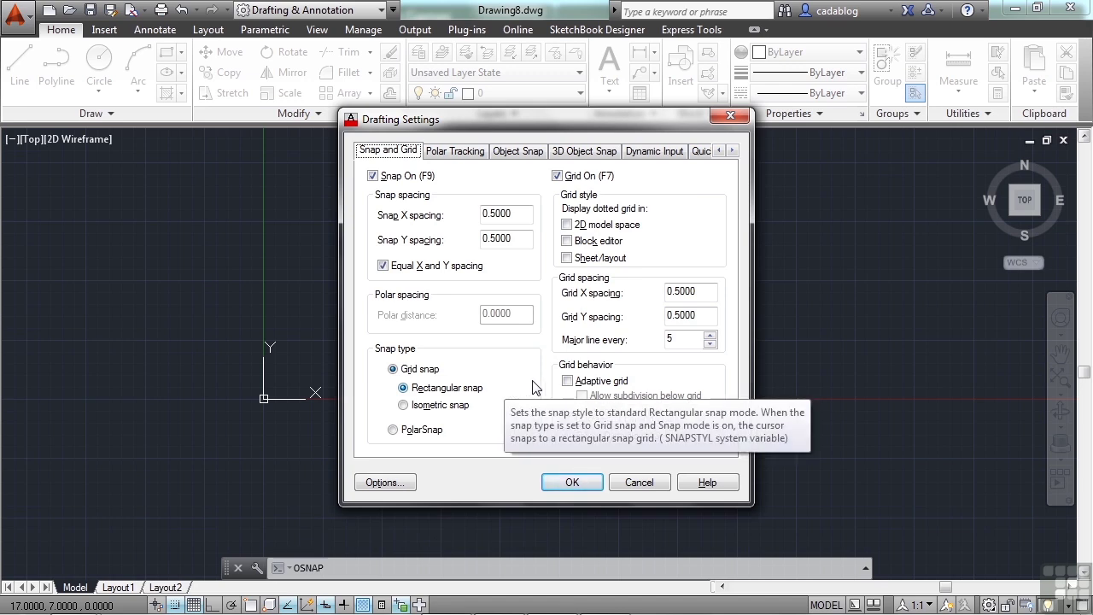
pyautogui.click(586, 420)
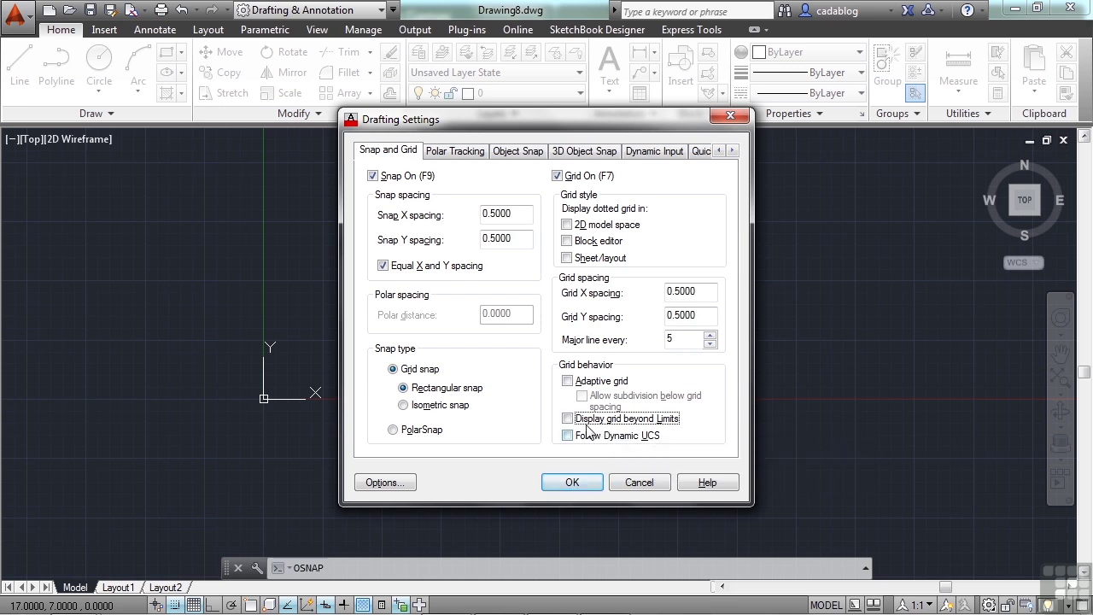
pyautogui.click(583, 482)
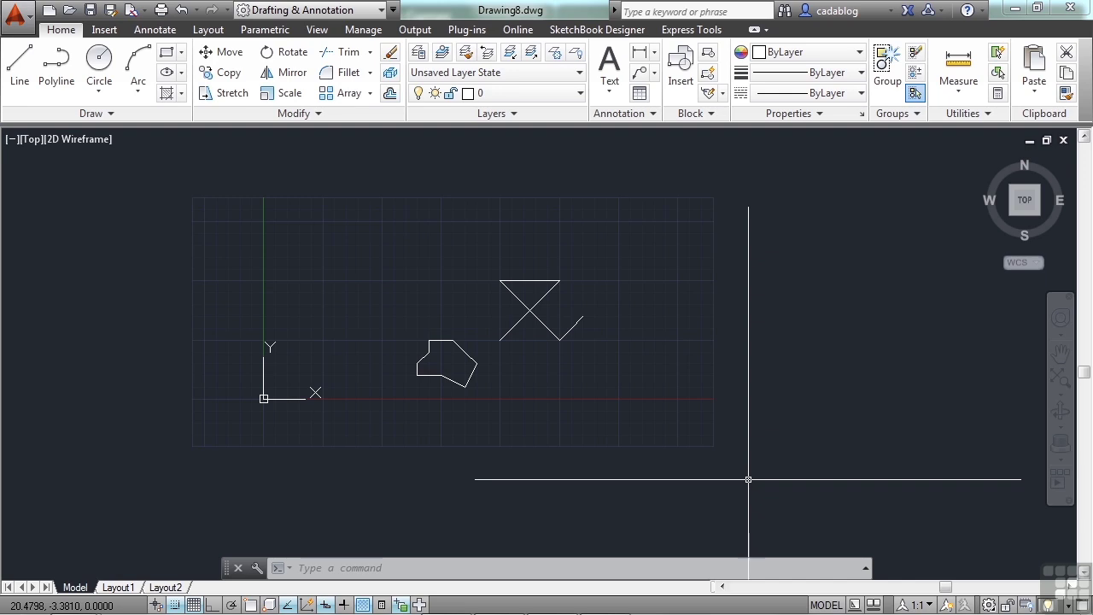
pyautogui.moveTo(659, 363); pyautogui.dragTo(763, 383, button='middle')
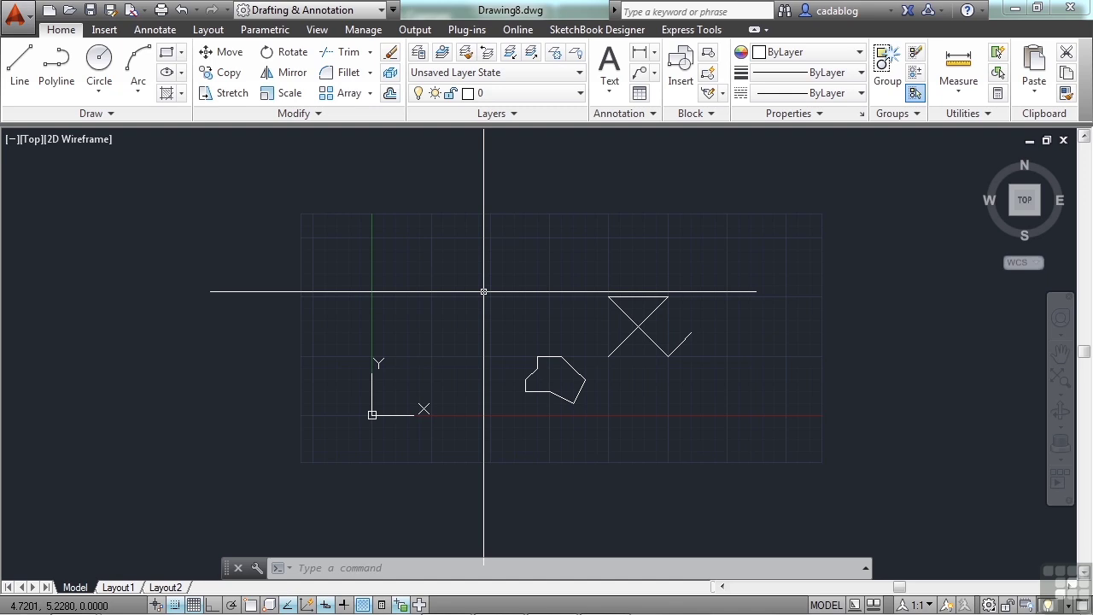
# Step: Reset the model space limits with the lower left corner at -4,-3 and the upper right corner at 15,11
pyautogui.write('LIMits')
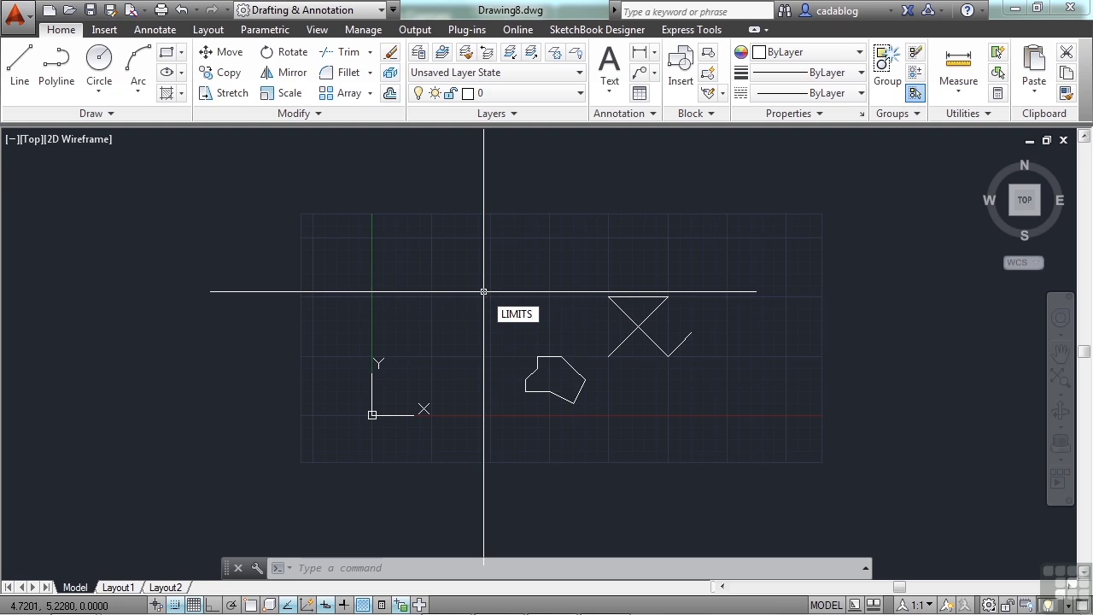
pyautogui.press('Return')
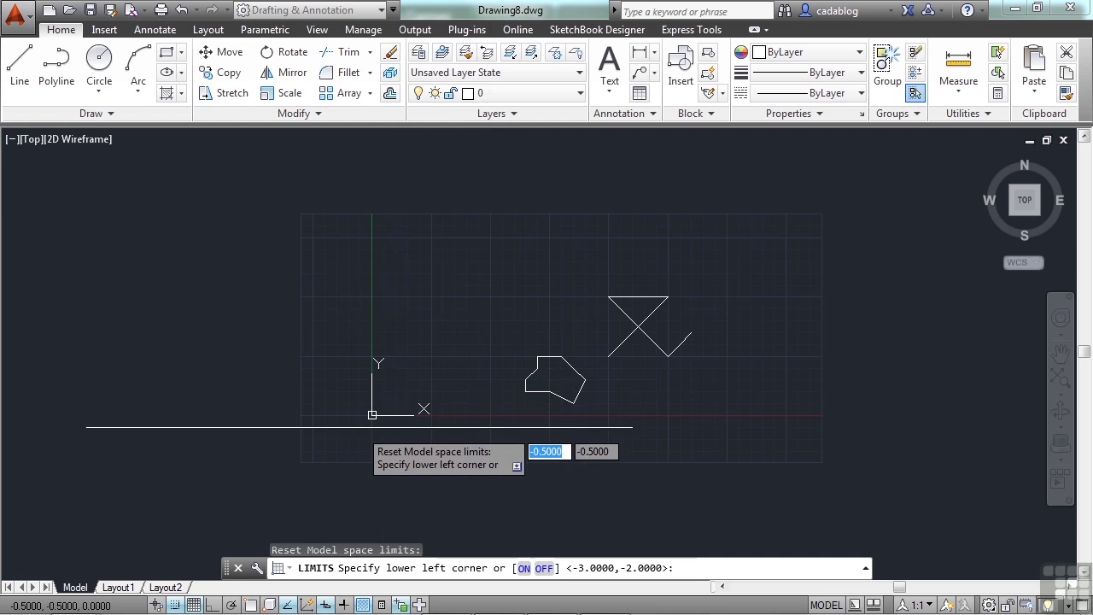
pyautogui.click(277, 487)
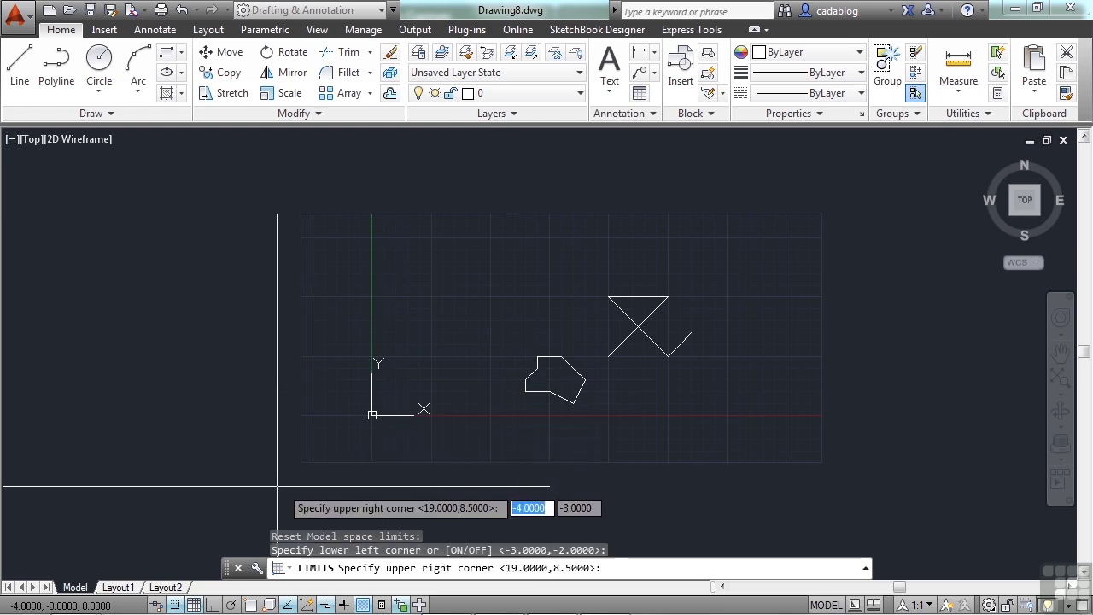
pyautogui.click(727, 155)
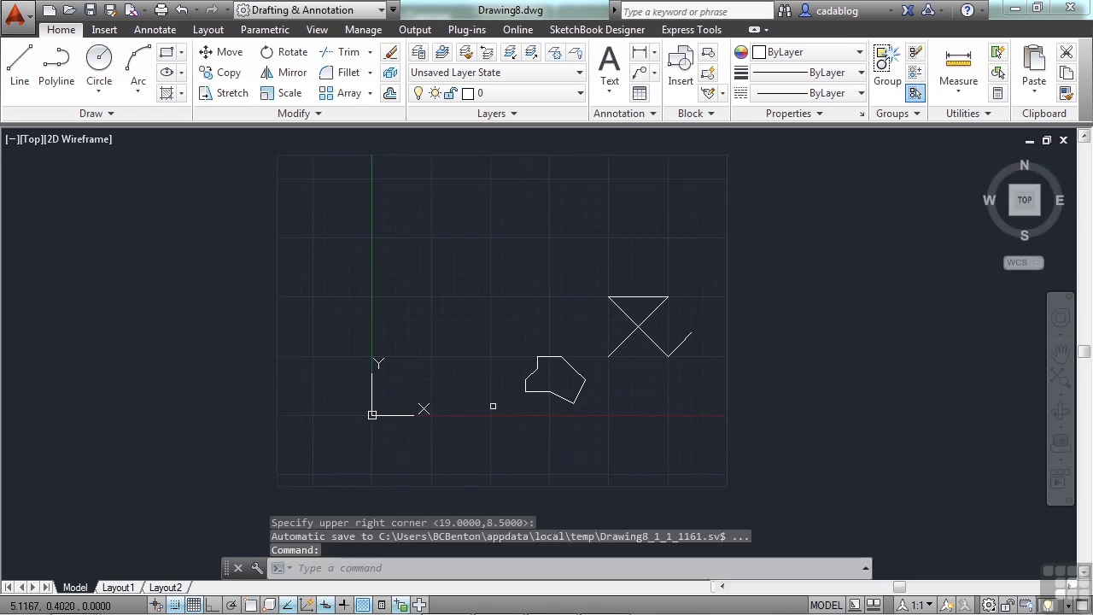
pyautogui.scroll(-2, 582, 300)
pyautogui.moveTo(582, 299); pyautogui.dragTo(662, 296, button='middle')
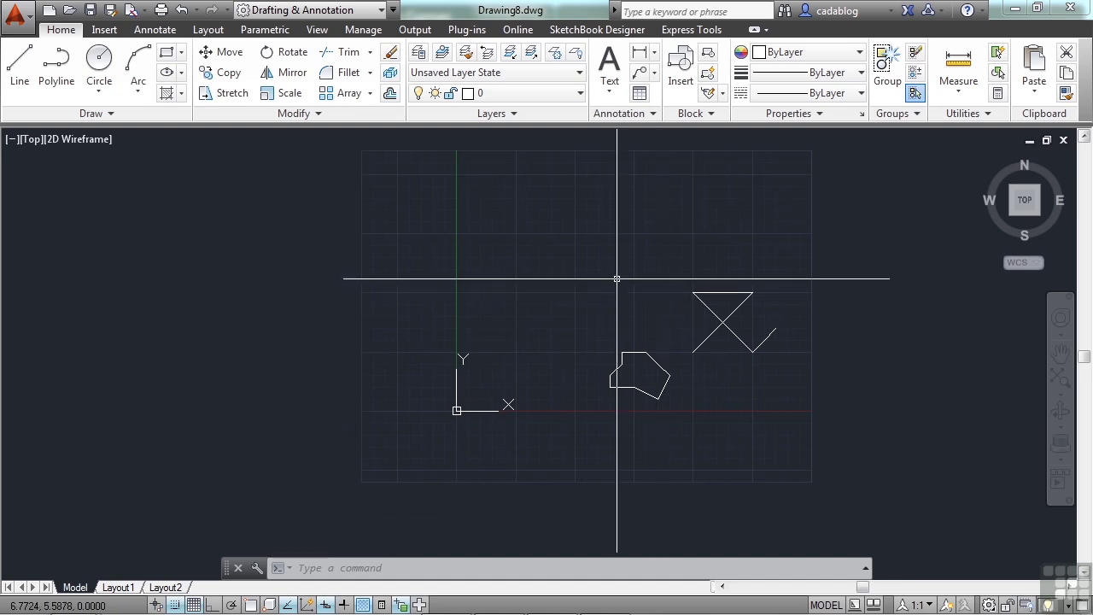
pyautogui.write('l')
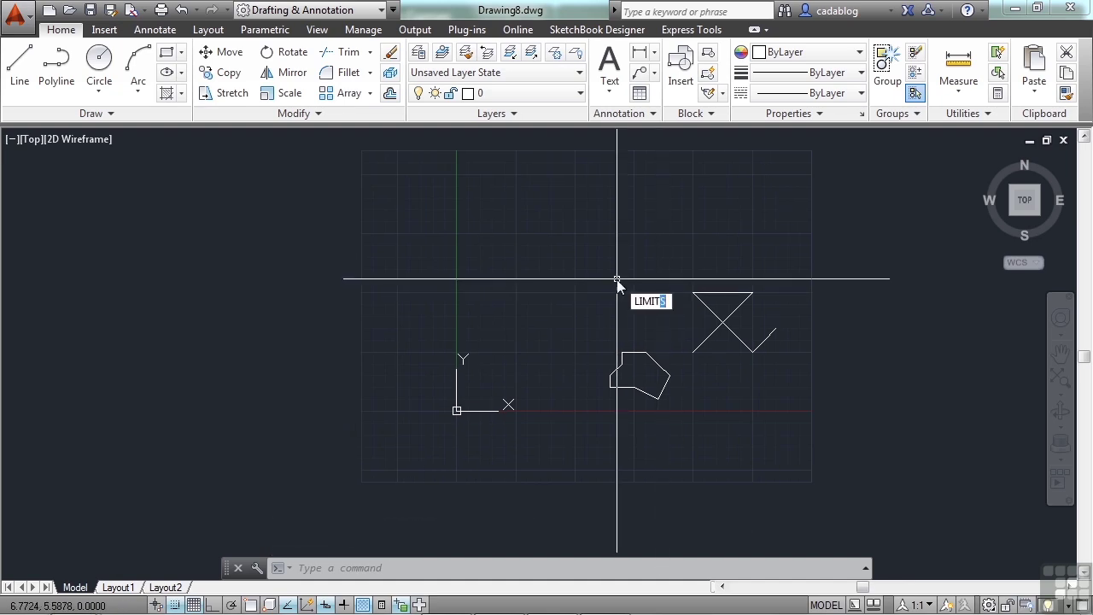
pyautogui.press('Escape')
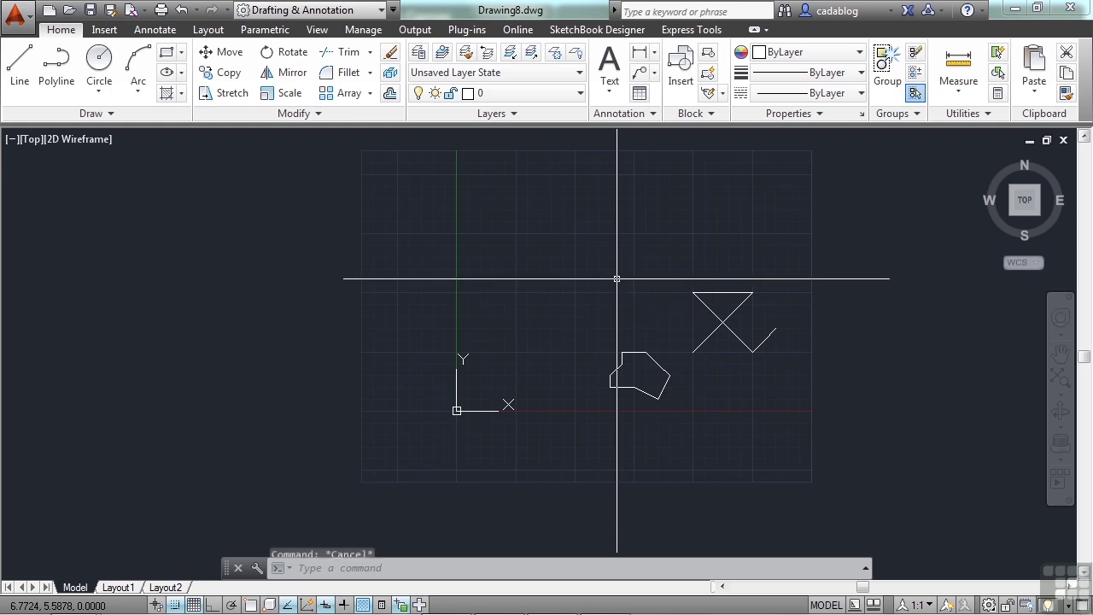